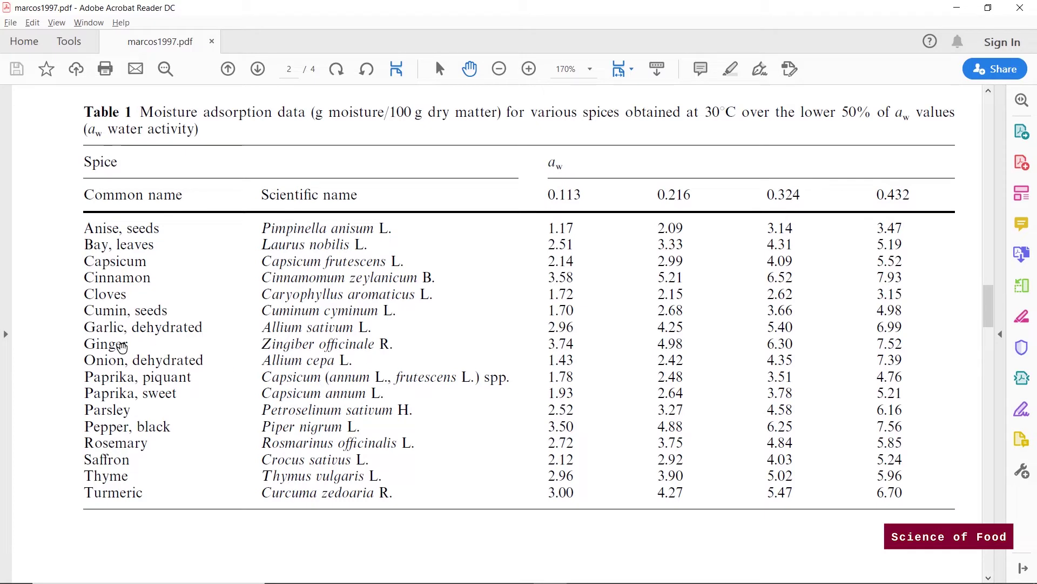
Highlight the Ginger row and the four water activity header values in Table 1 of the PDF.
click(440, 69)
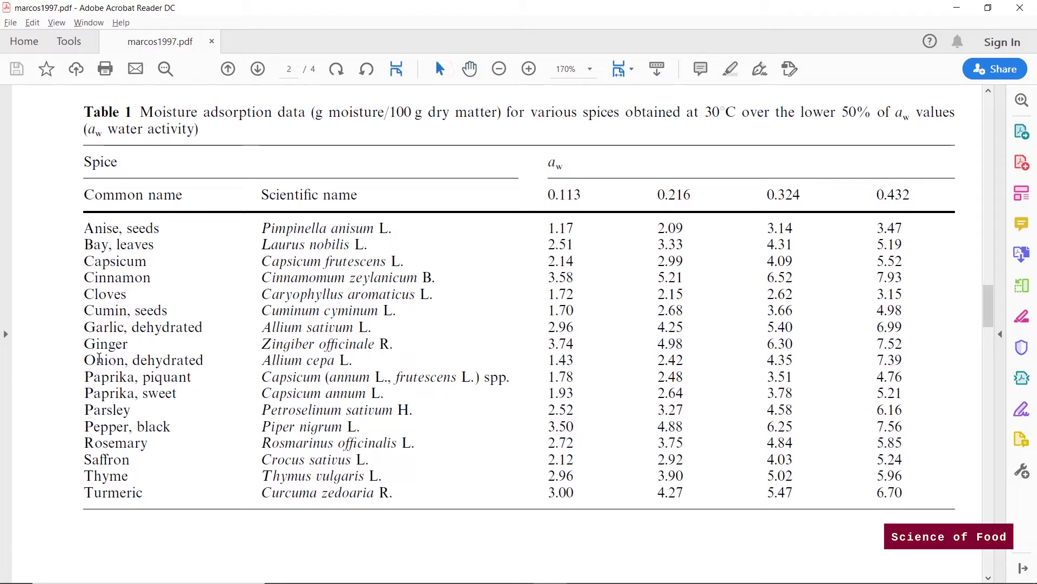
drag(86, 344, 910, 346)
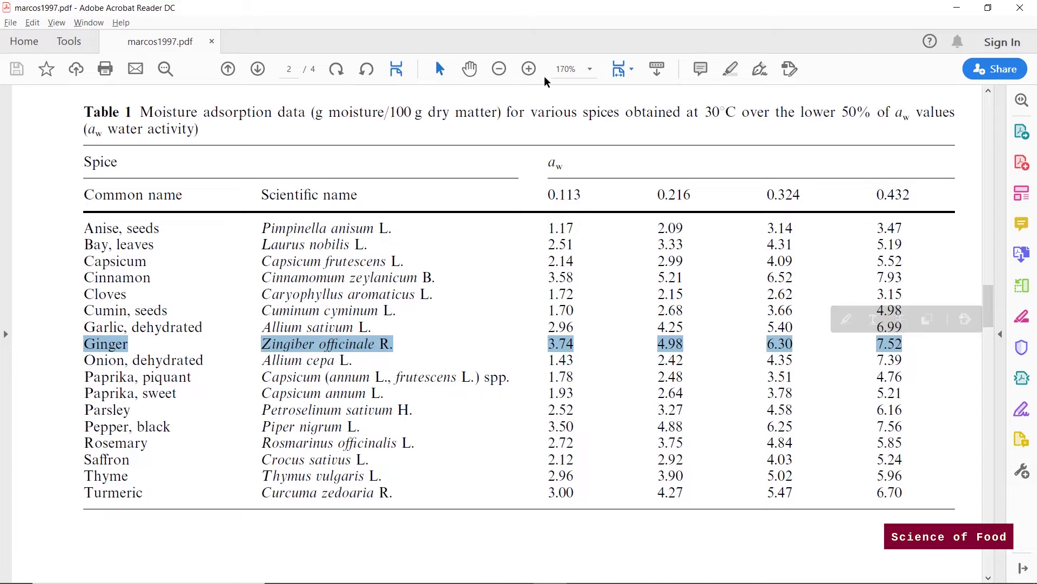
click(728, 80)
drag(546, 197, 914, 197)
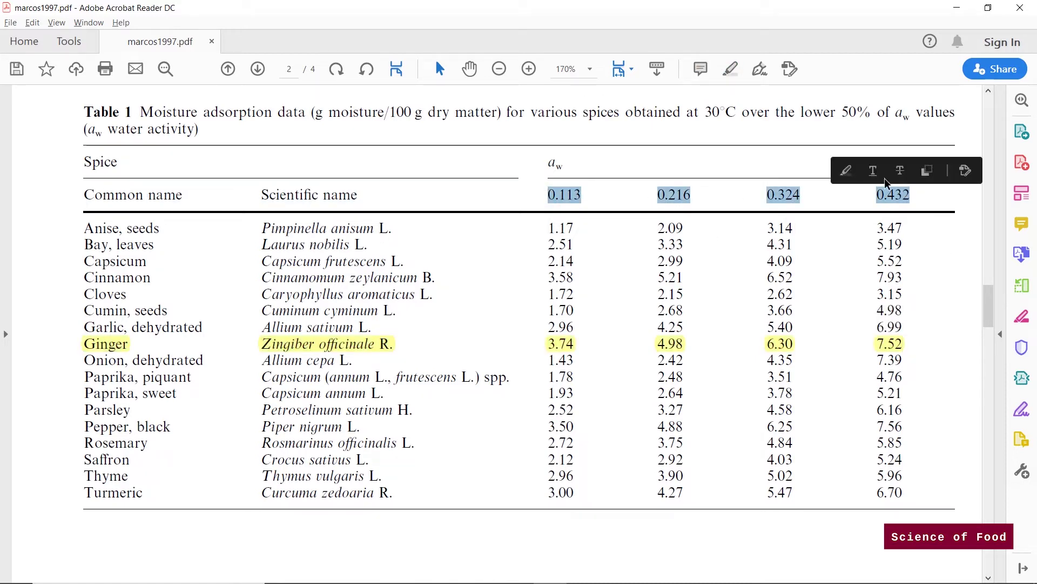
click(846, 170)
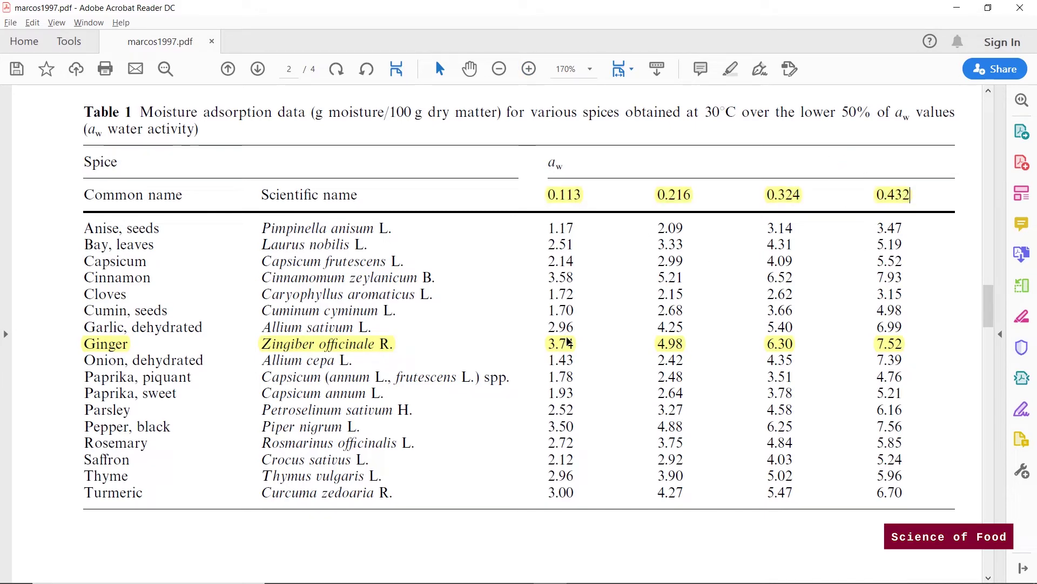
Switch to the Excel workbook and examine the Aw and Moisture values in B2:C5.
key(alt+Tab)
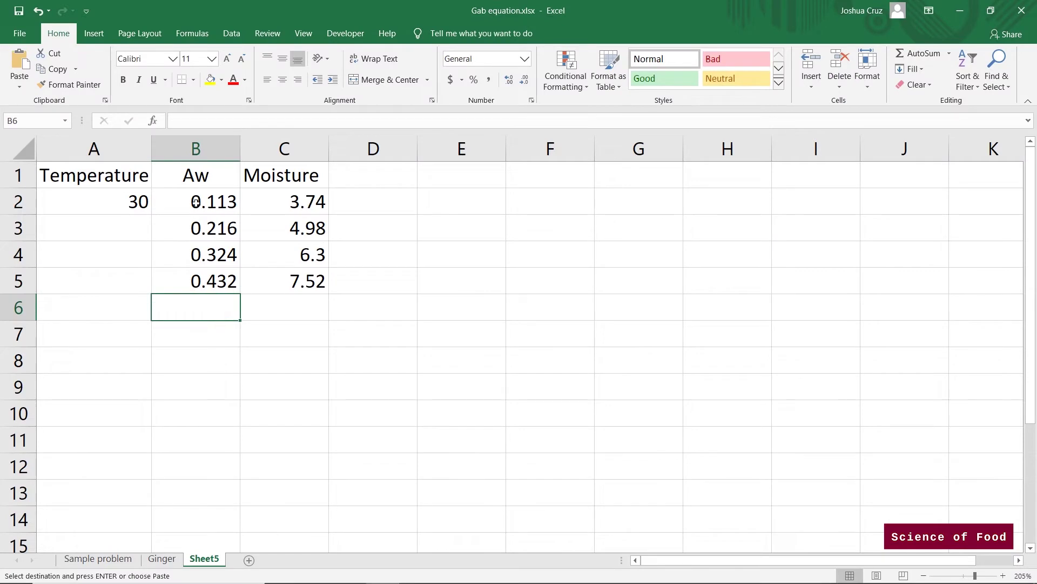
click(201, 179)
click(212, 202)
click(227, 273)
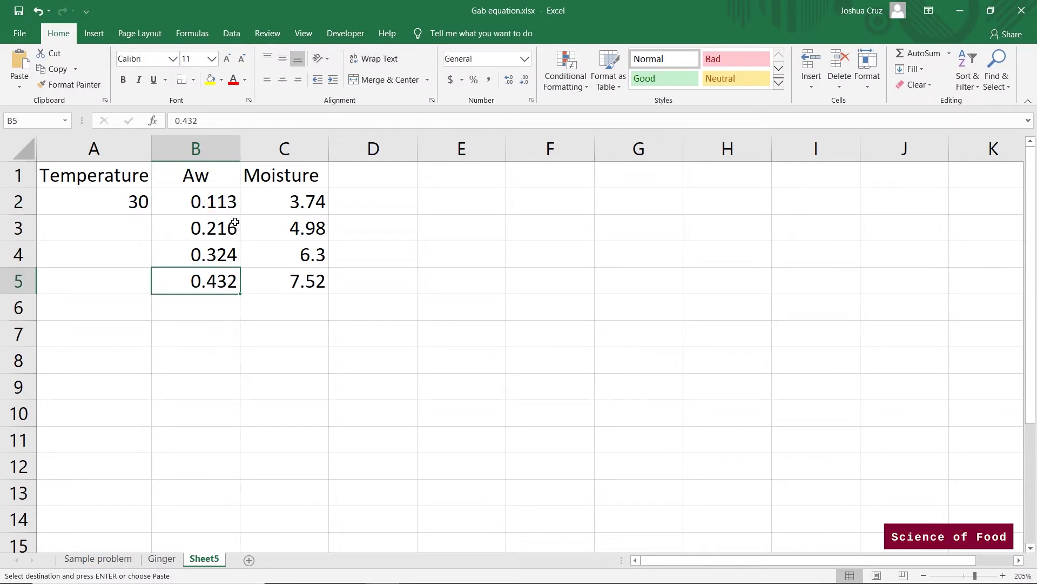
click(215, 178)
click(218, 202)
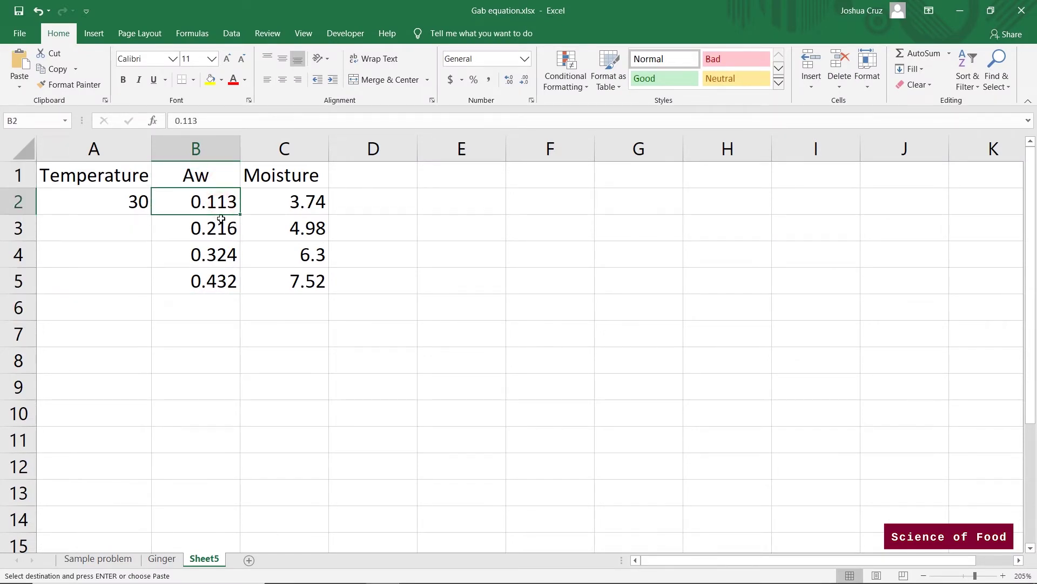
drag(222, 207, 216, 271)
drag(251, 201, 281, 273)
Enter the column header Aw/M in cell D1.
click(391, 194)
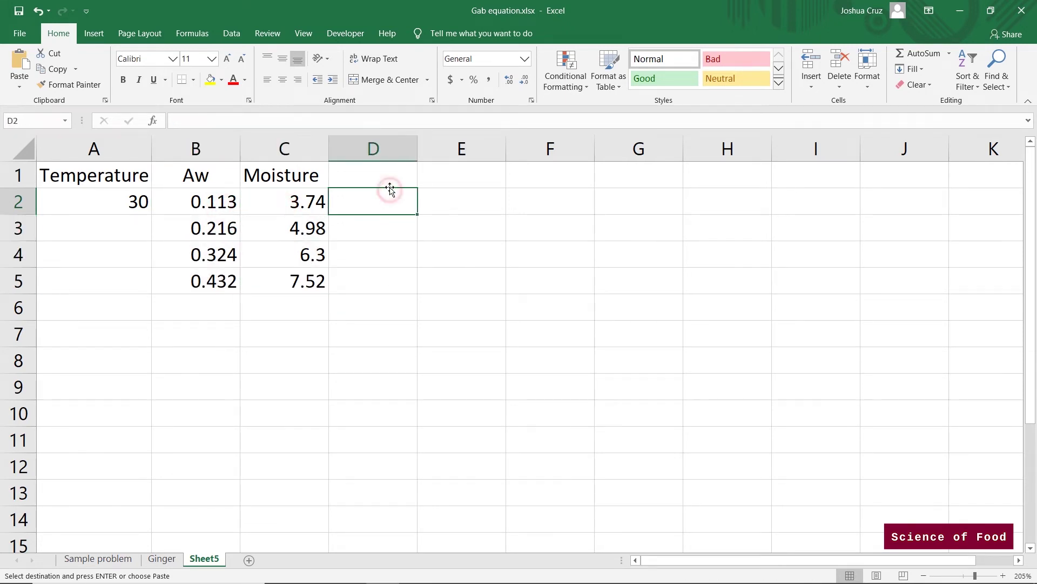
click(392, 181)
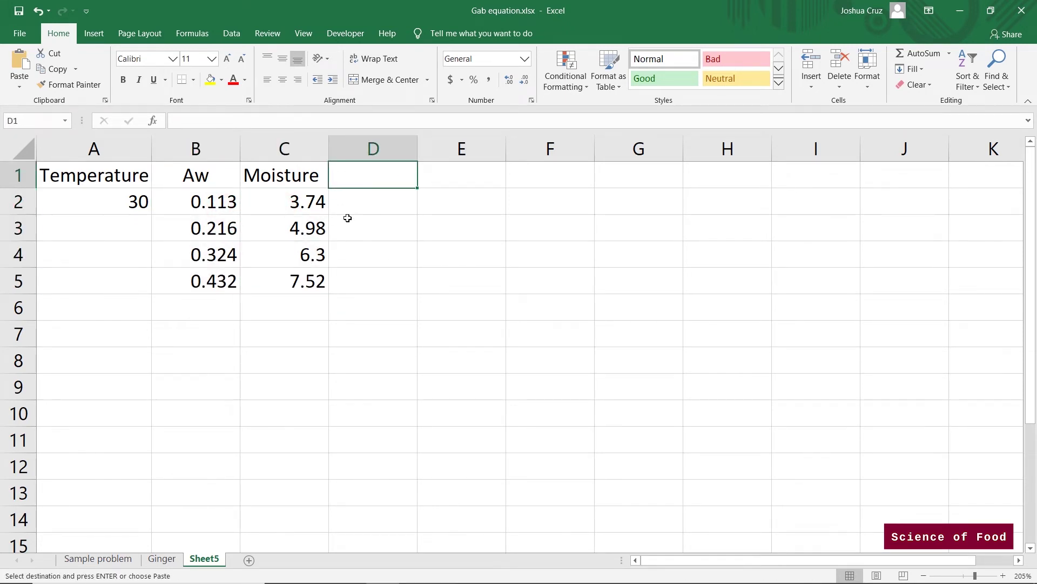
text(Aw)
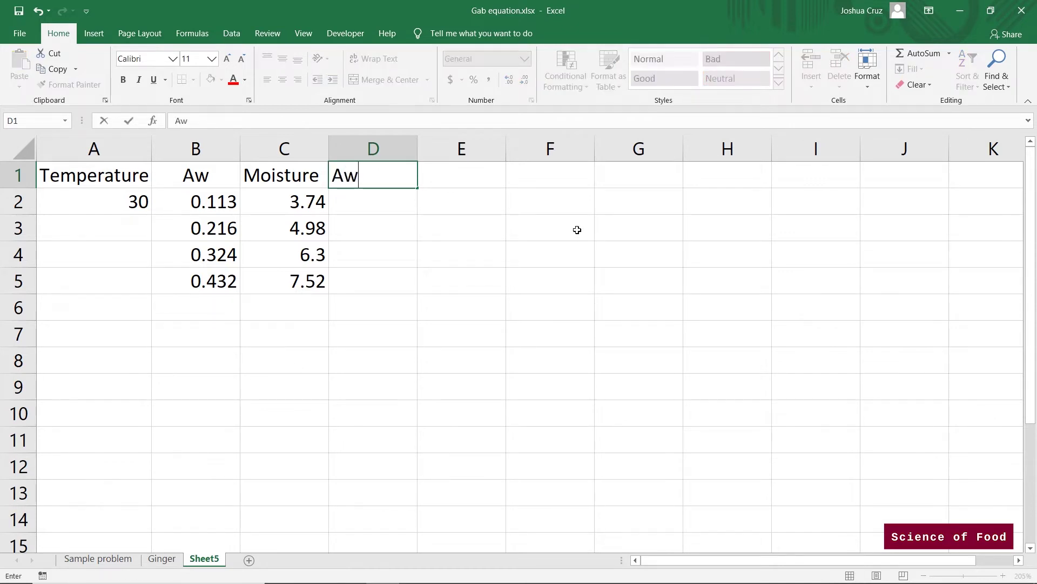
text(/M)
key(Return)
key(Down)
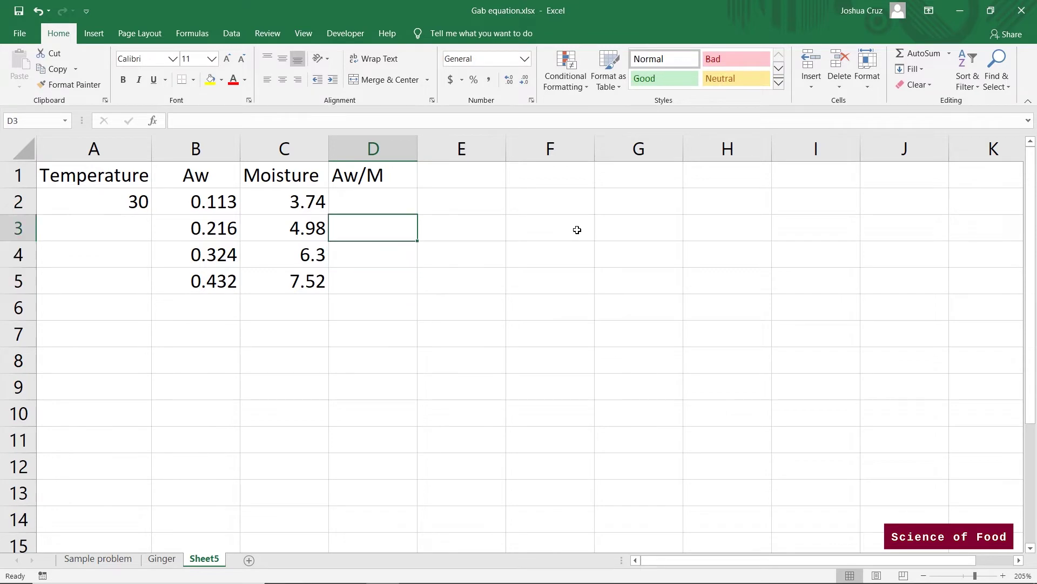
Label cell B6 as x-value and cell D6 as y-value, and fill both cells yellow.
key(Left)
key(Left)
key(Down)
key(Down)
key(Down)
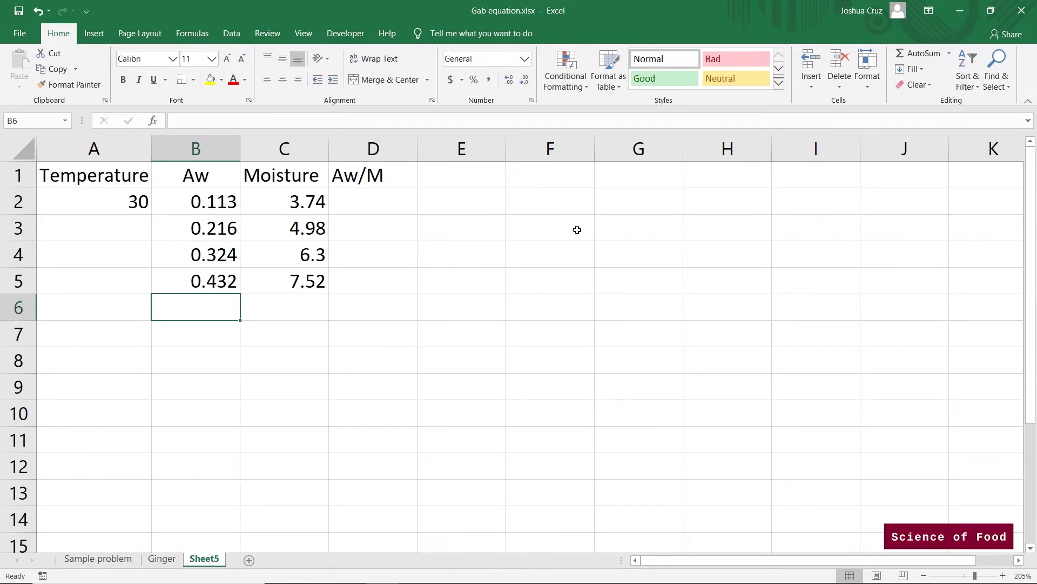
text(x-value)
key(Right)
key(Right)
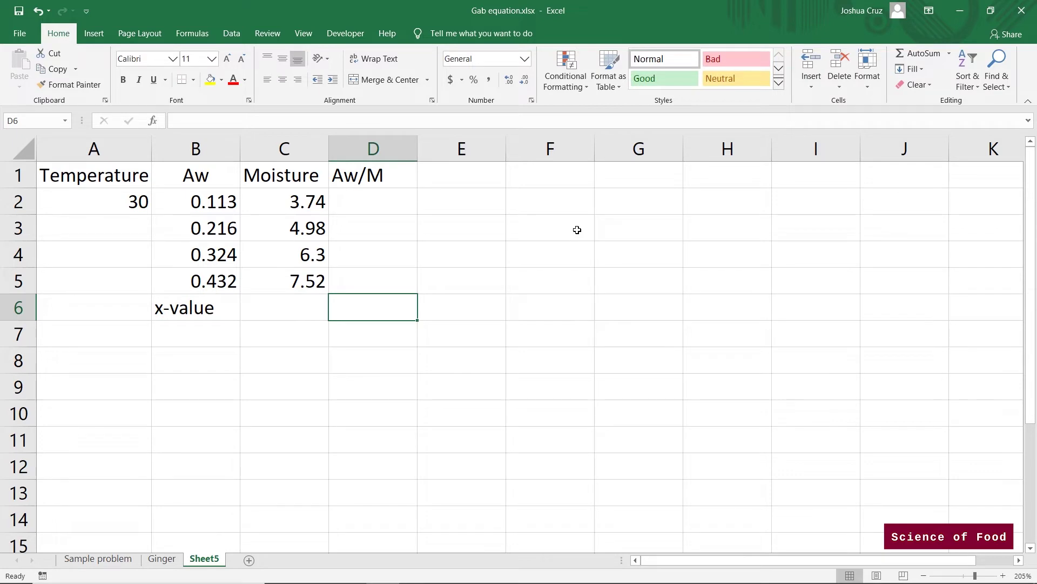
text(y-val)
text(ue)
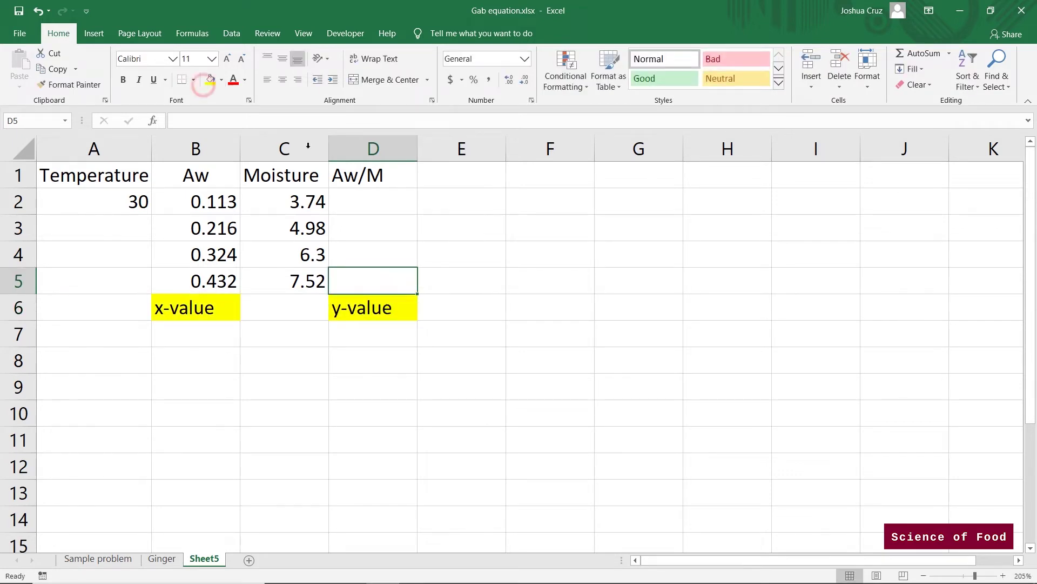
Calculate Aw/M in D2 with the formula =B2/C2 and fill it down through D5.
key(Up)
key(Up)
key(Up)
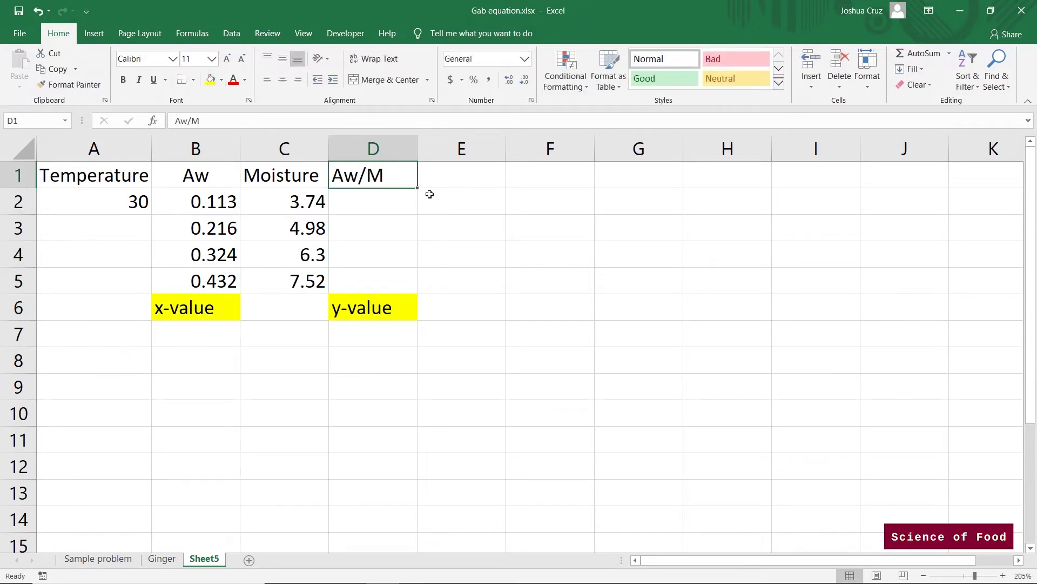
text(=)
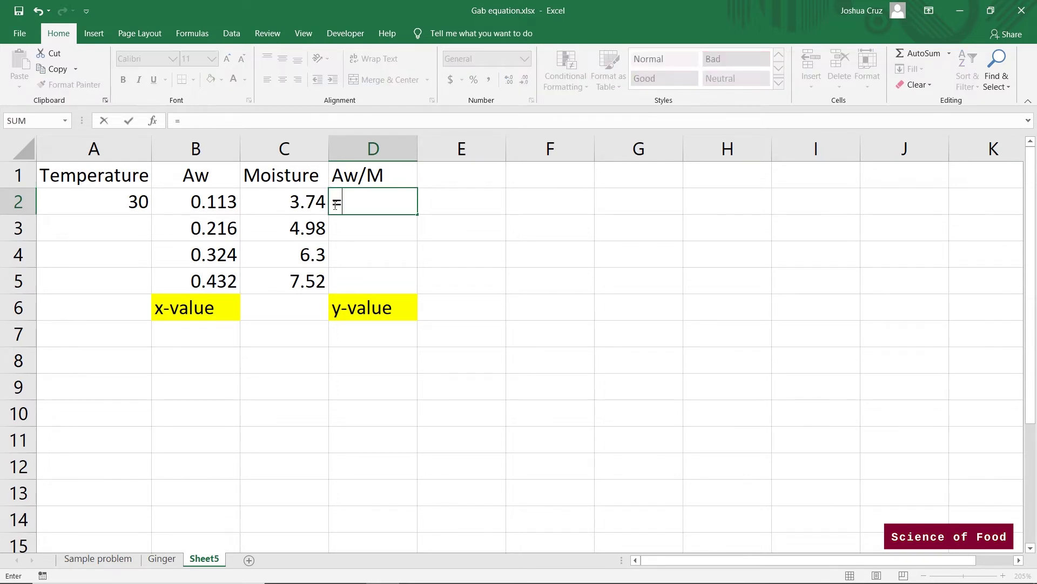
click(199, 200)
text(/)
click(273, 197)
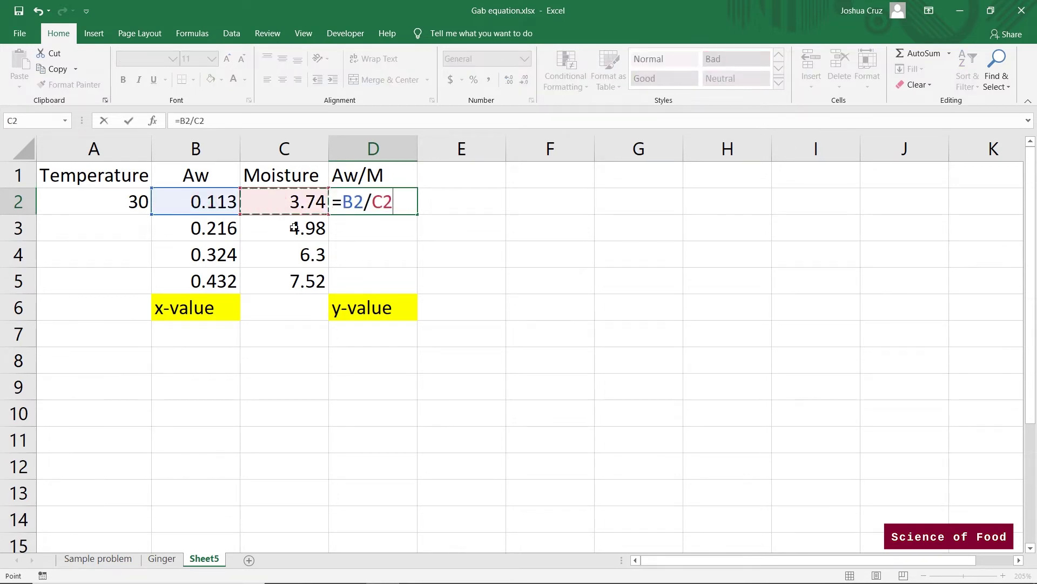
key(Return)
click(414, 205)
drag(417, 214, 409, 284)
click(528, 303)
click(342, 398)
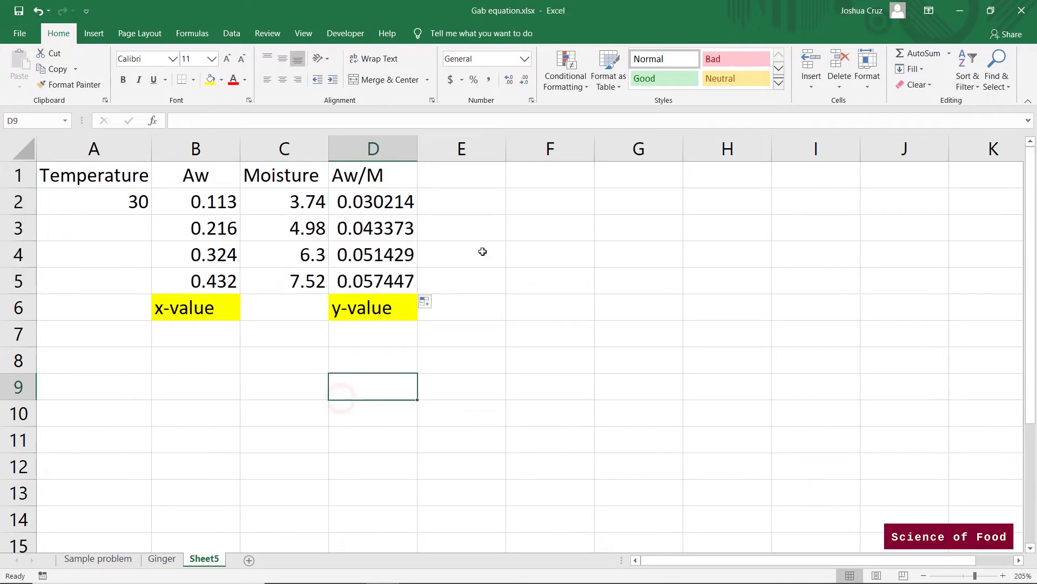
Insert an empty scatter chart, shrink it and place it beside the data over columns F to J.
click(523, 207)
click(94, 34)
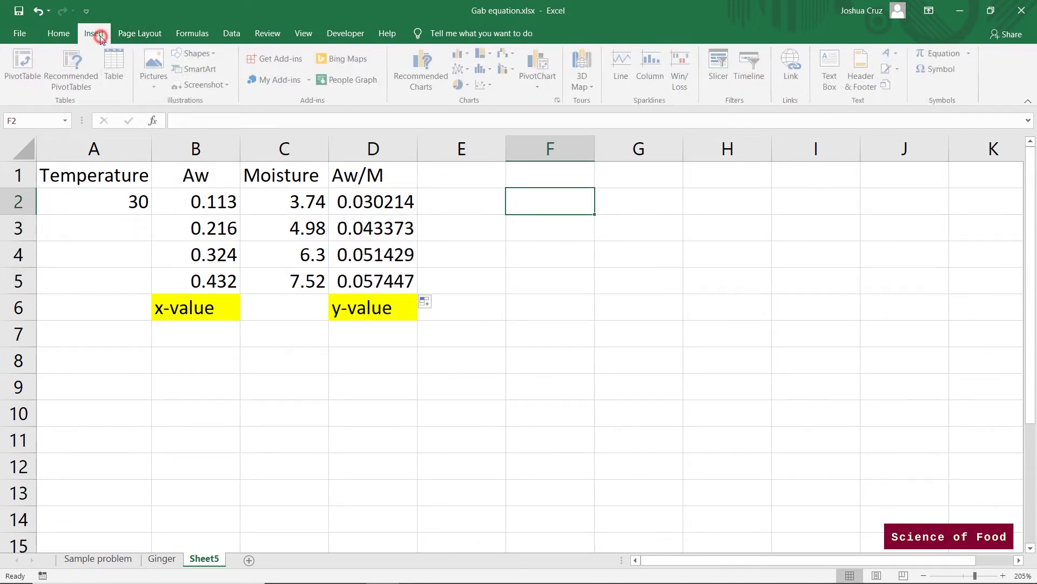
click(492, 85)
click(492, 131)
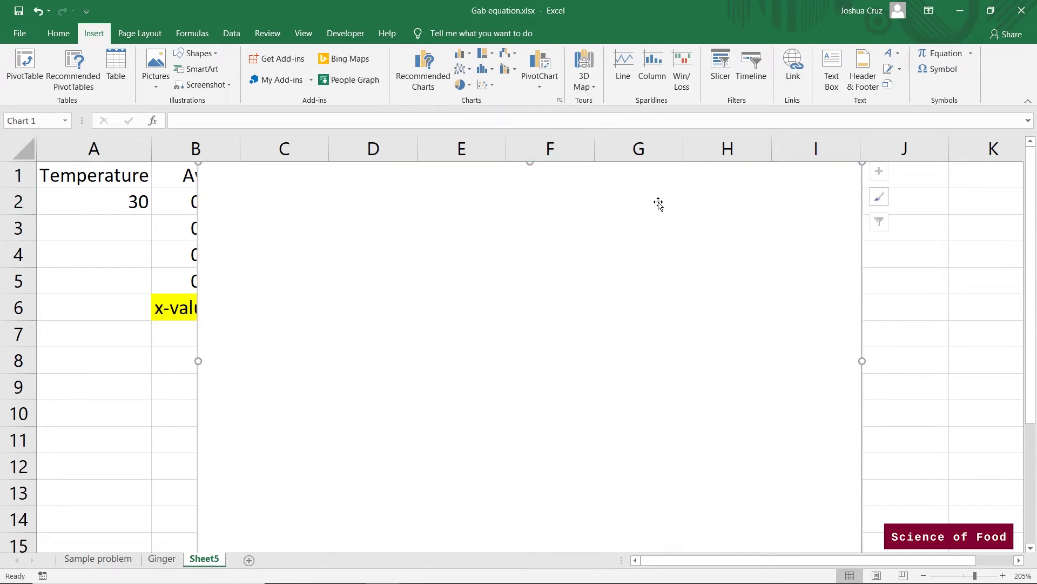
drag(201, 171, 642, 292)
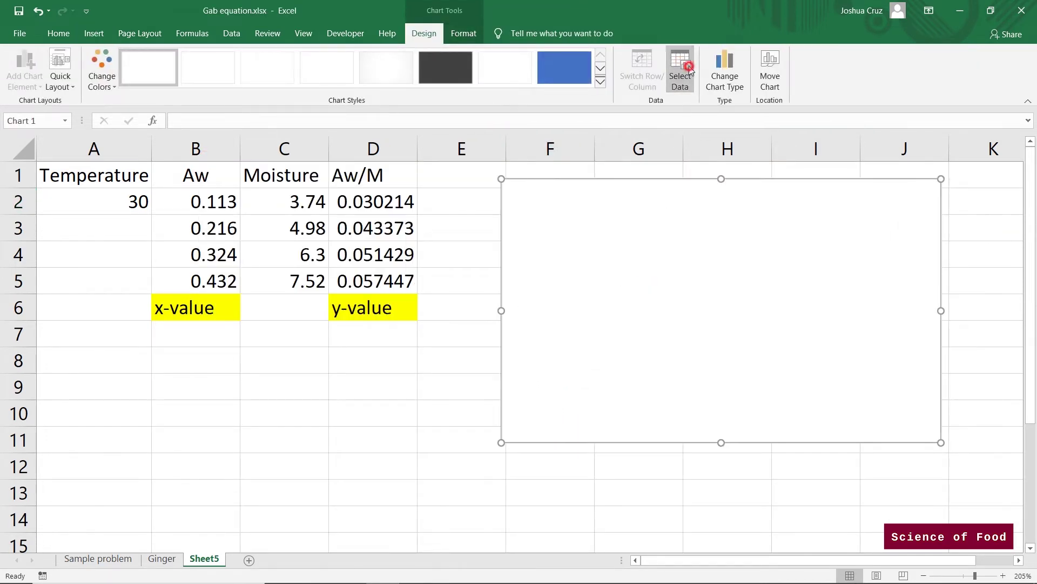
Add a data series to the chart with X values from B2:B5 and Y values from D2:D5.
click(680, 70)
click(427, 288)
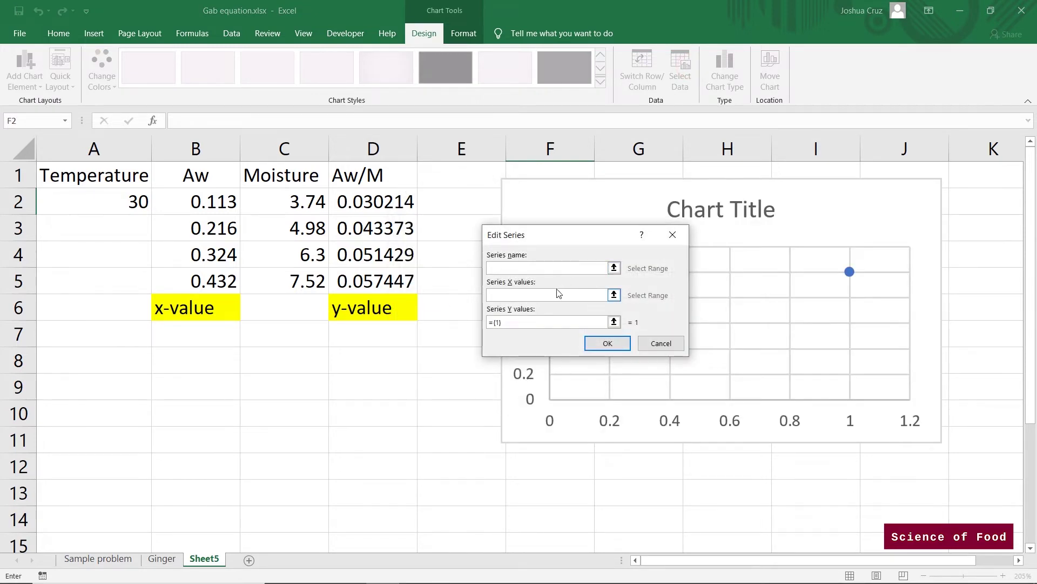
drag(189, 196, 233, 283)
key(Tab)
drag(397, 206, 407, 277)
key(Return)
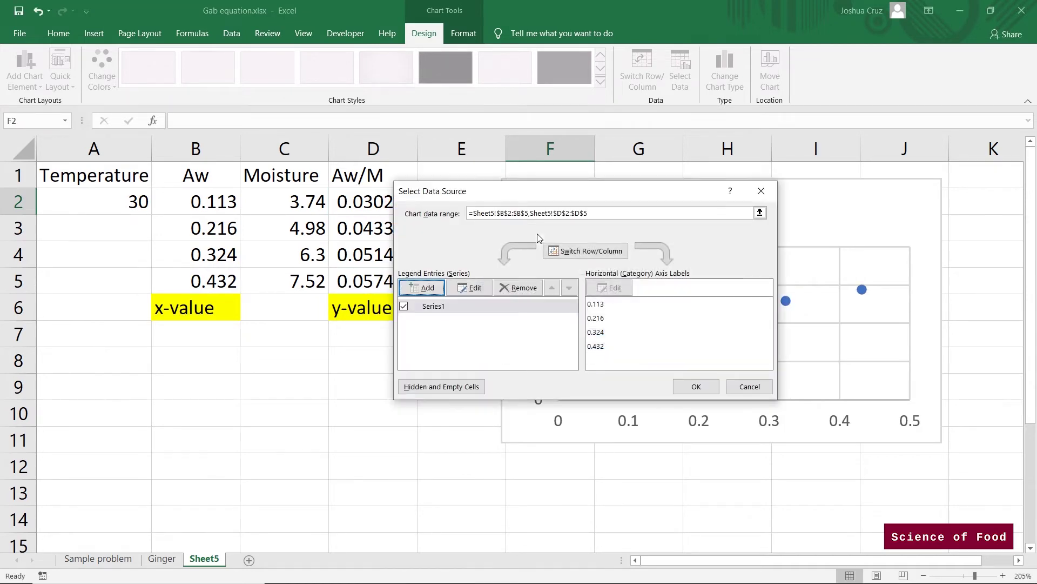
click(689, 385)
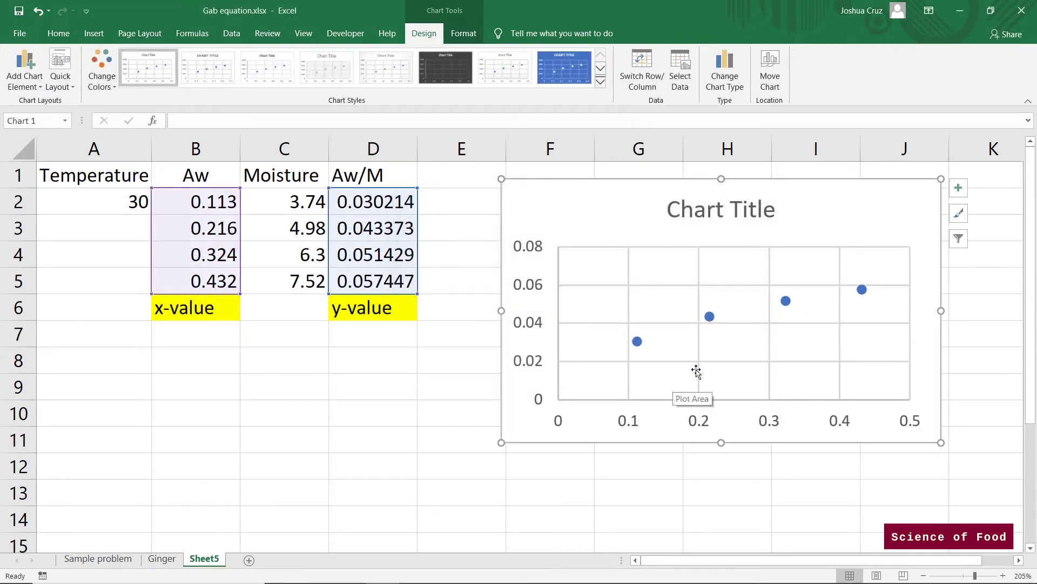
Add a second-order polynomial trendline showing its equation and R-squared value, and move that label below the curve.
right_click(709, 318)
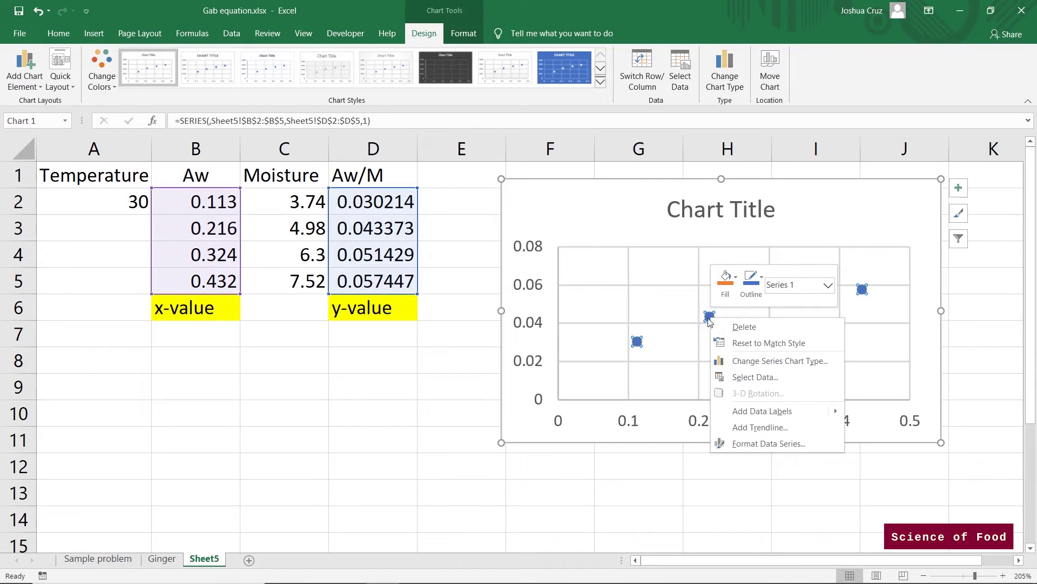
click(773, 430)
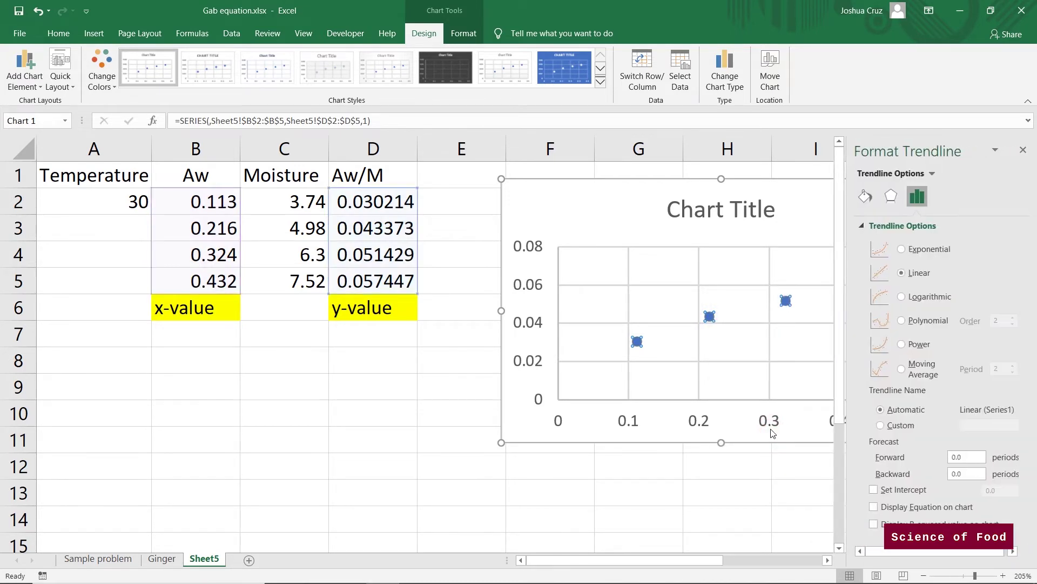
click(900, 321)
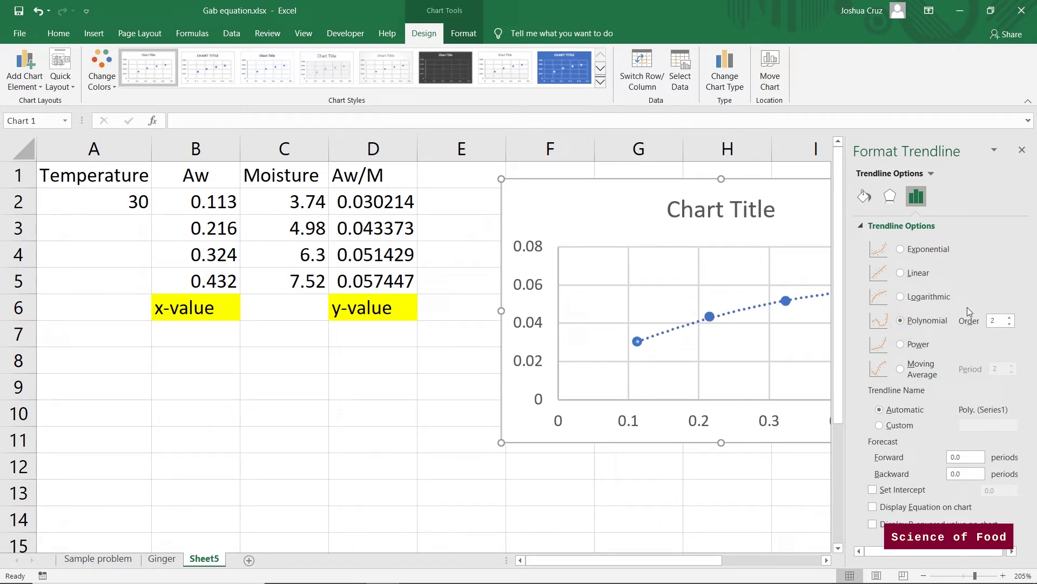
click(873, 508)
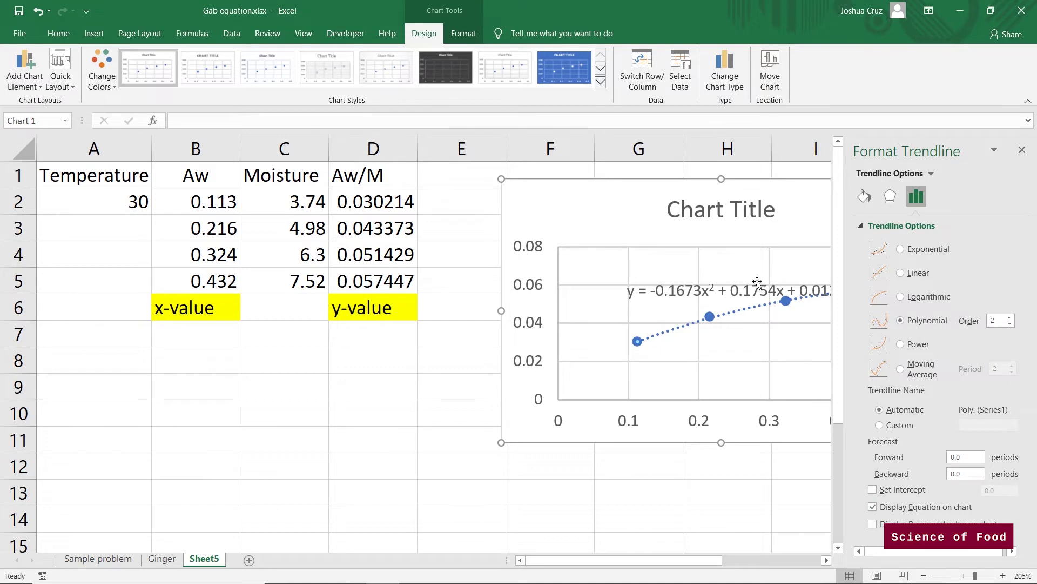
click(873, 523)
drag(744, 285, 759, 361)
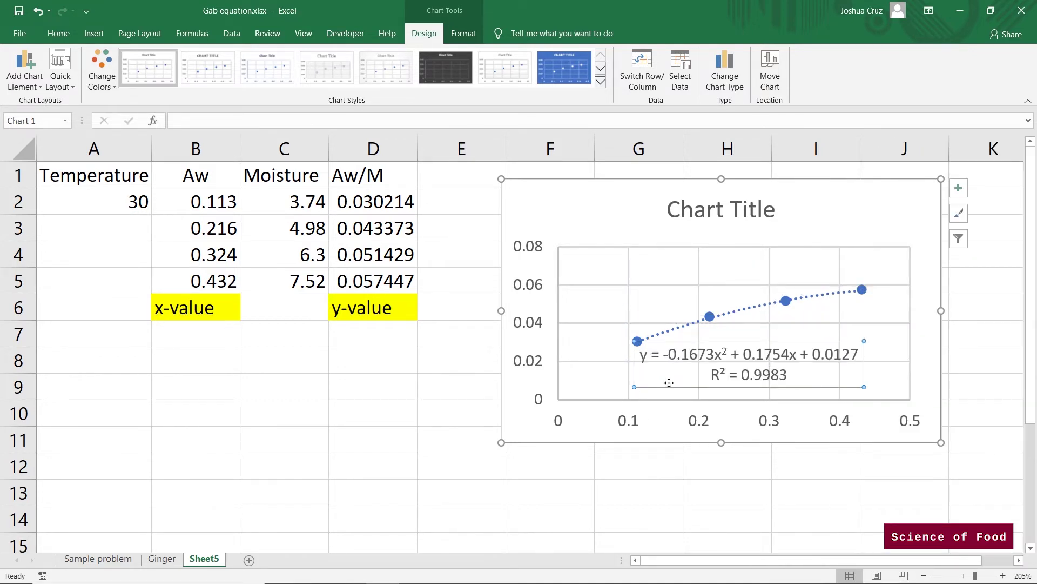
key(Escape)
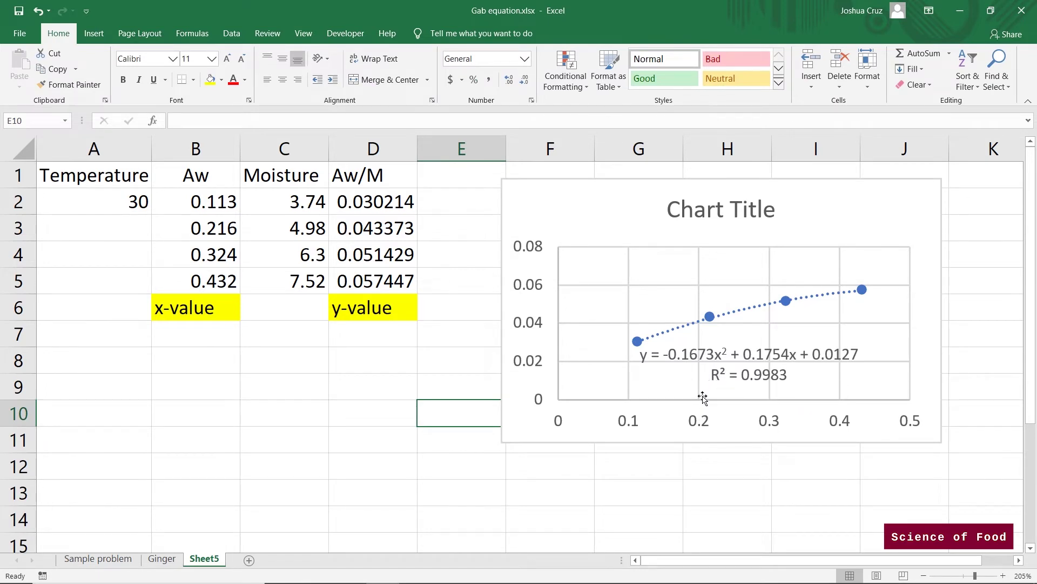
Enter the coefficient labels A, B and C in cells A8 to A10.
key(Up)
key(Up)
key(Left)
key(Left)
key(Left)
key(Left)
text(A)
key(Return)
text(B)
key(Return)
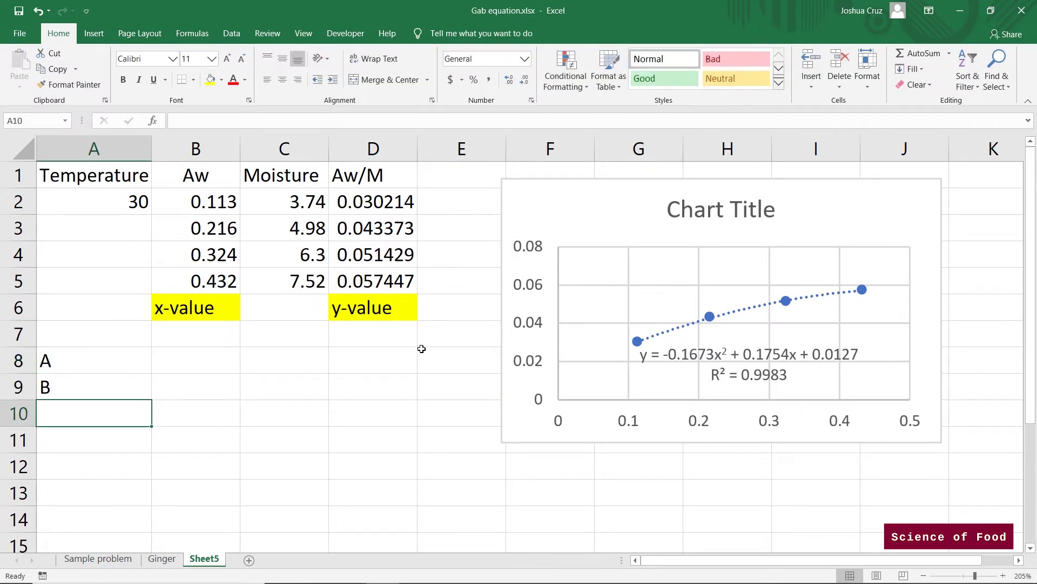
text(C)
key(Return)
Enter the trendline coefficients -0.1673, 0.1754 and 0.0127 in cells B8 to B10.
key(Right)
key(Up)
key(Up)
key(Up)
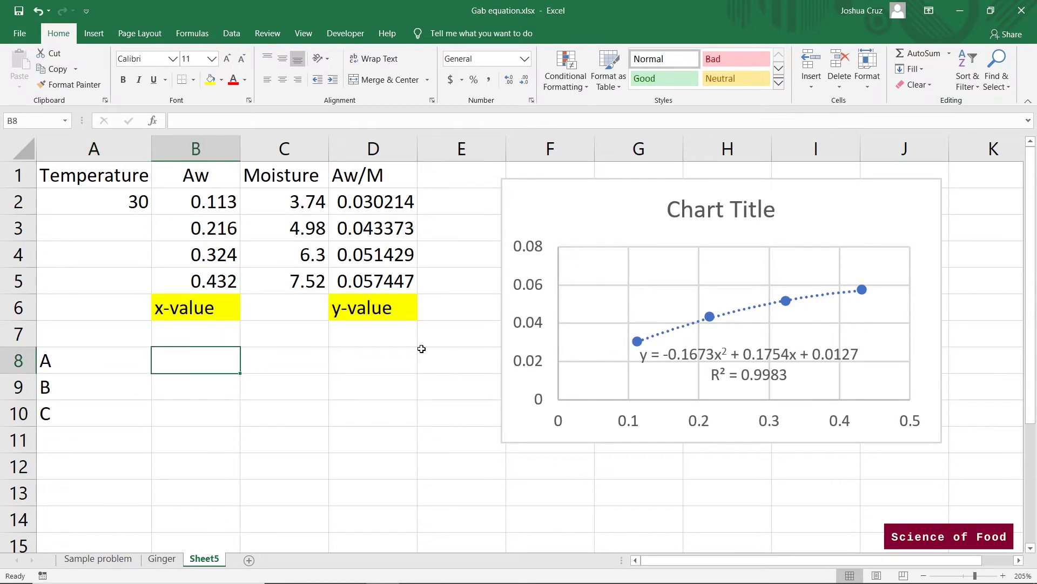
text(-0.1673)
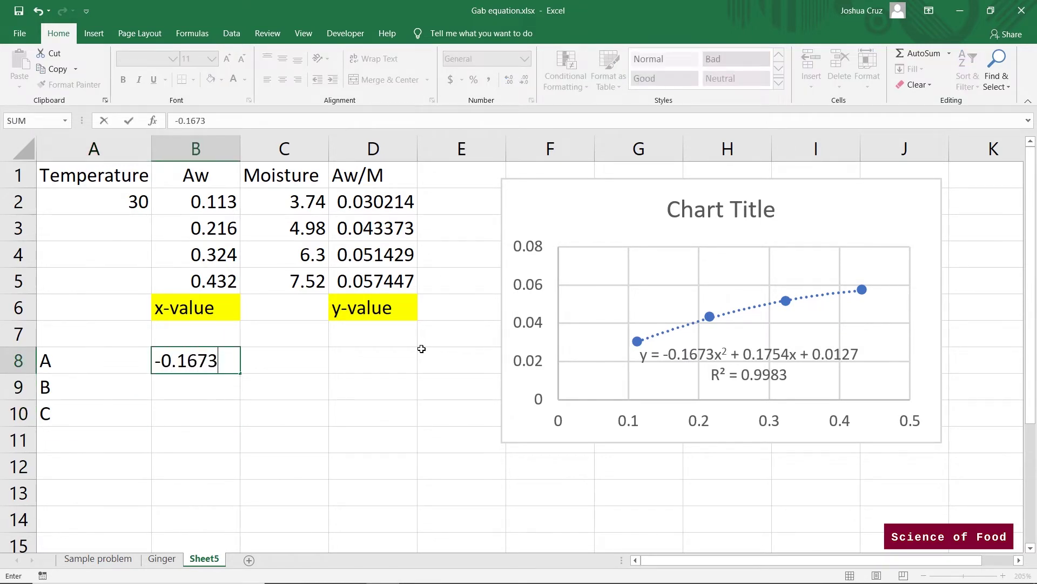
key(Return)
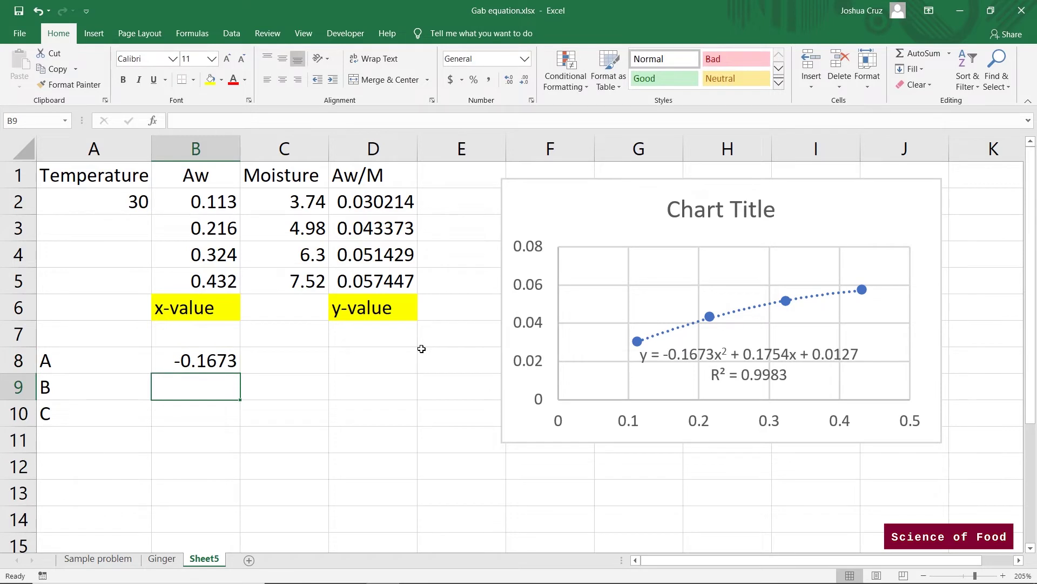
text(0.1754)
key(Return)
text(0.0127)
key(Return)
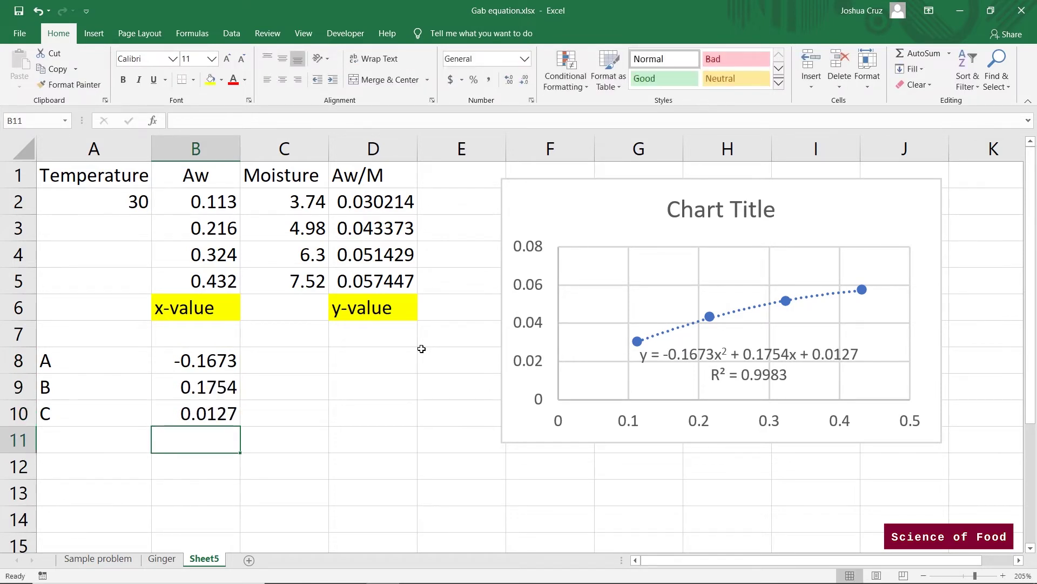
Enter the label Mo in cell A12.
click(115, 457)
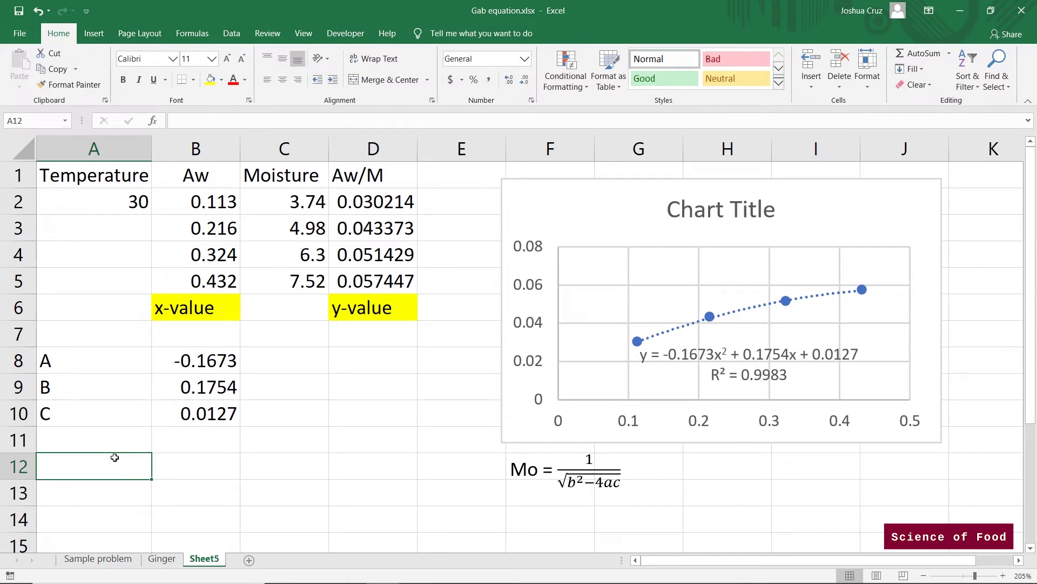
text(Mo)
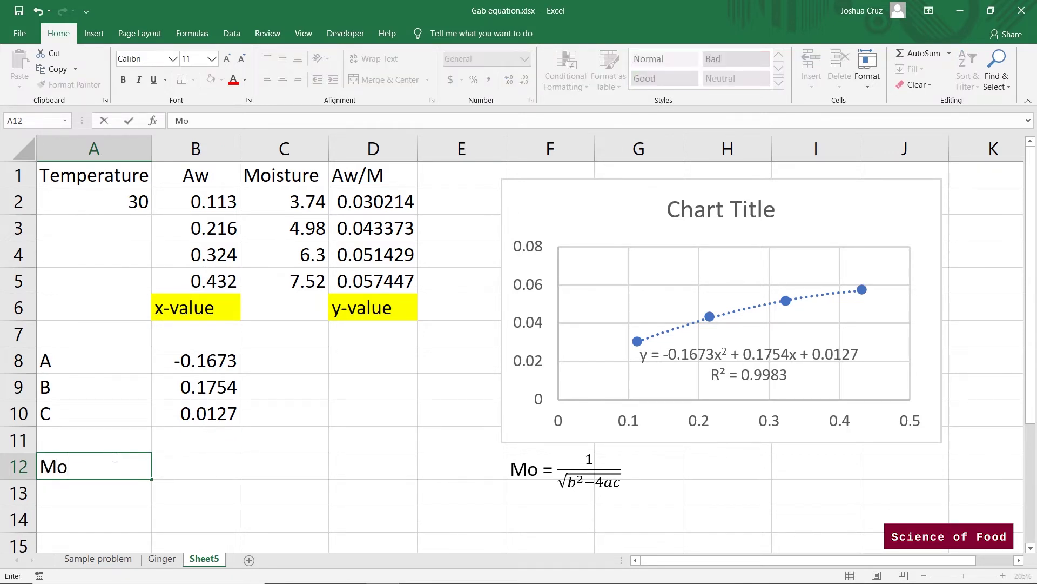
key(Tab)
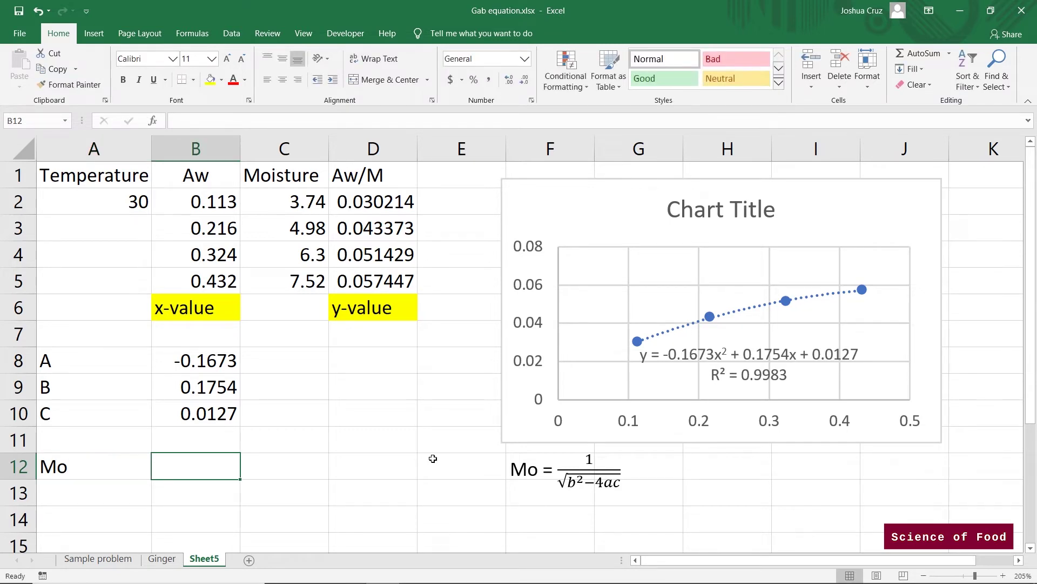
Calculate Mo in cell B12 as 1 divided by SQRT(B9*B9-(4*B8*B10)), using the trendline coefficients.
click(558, 476)
click(197, 463)
text(=)
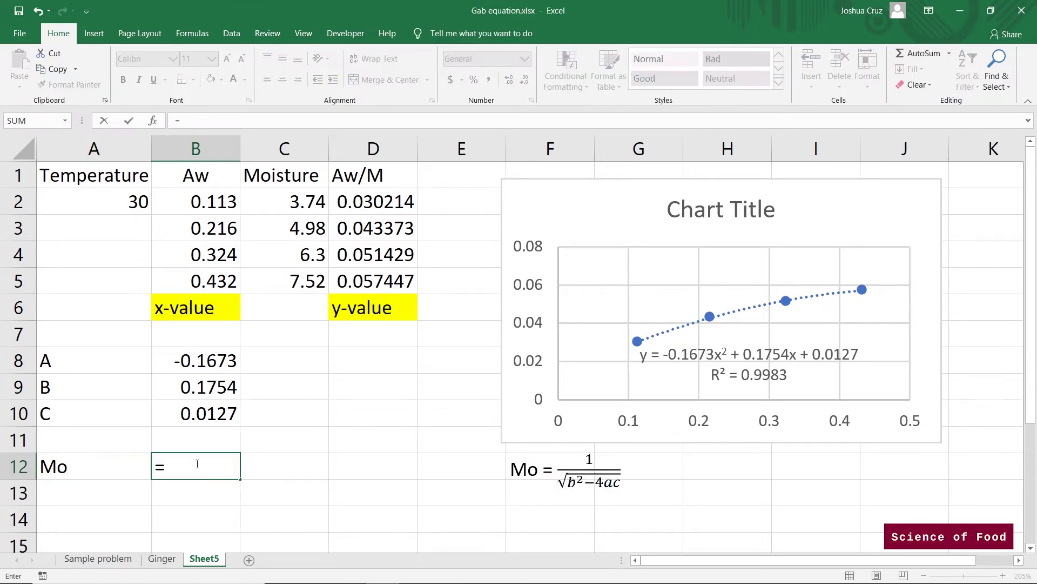
text(1/(sq)
key(Tab)
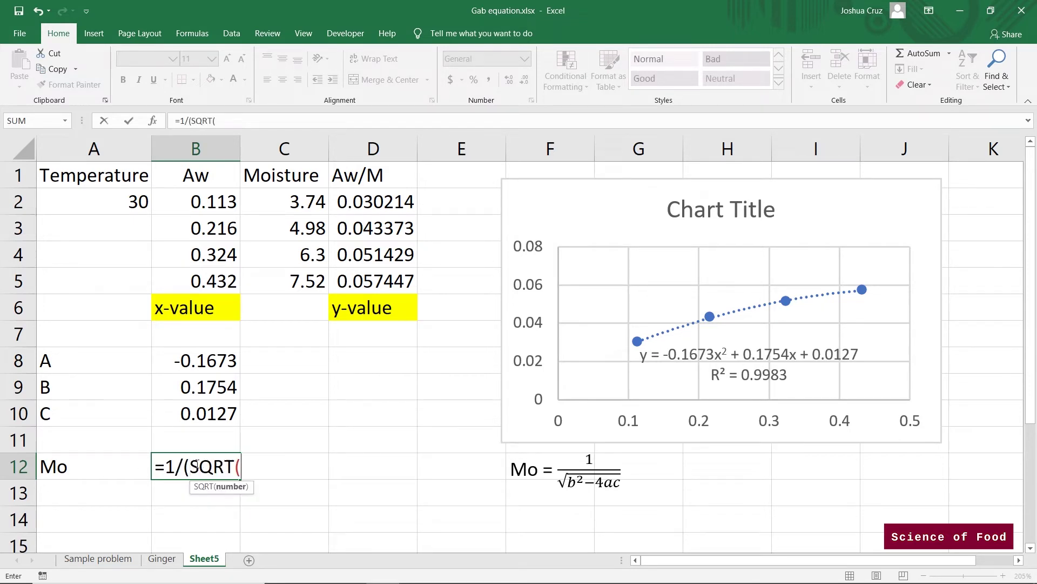
click(201, 391)
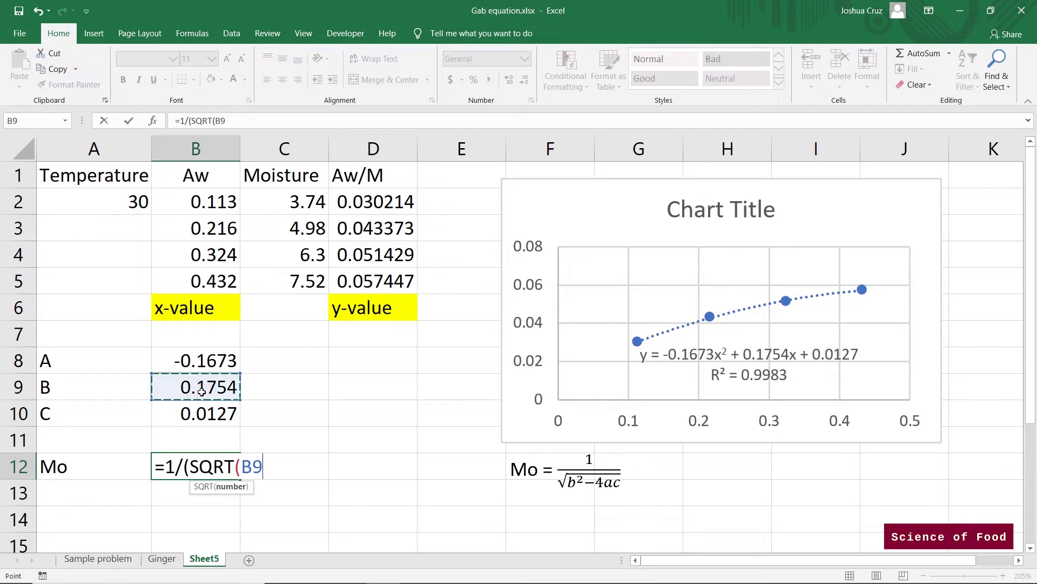
text(*)
click(202, 392)
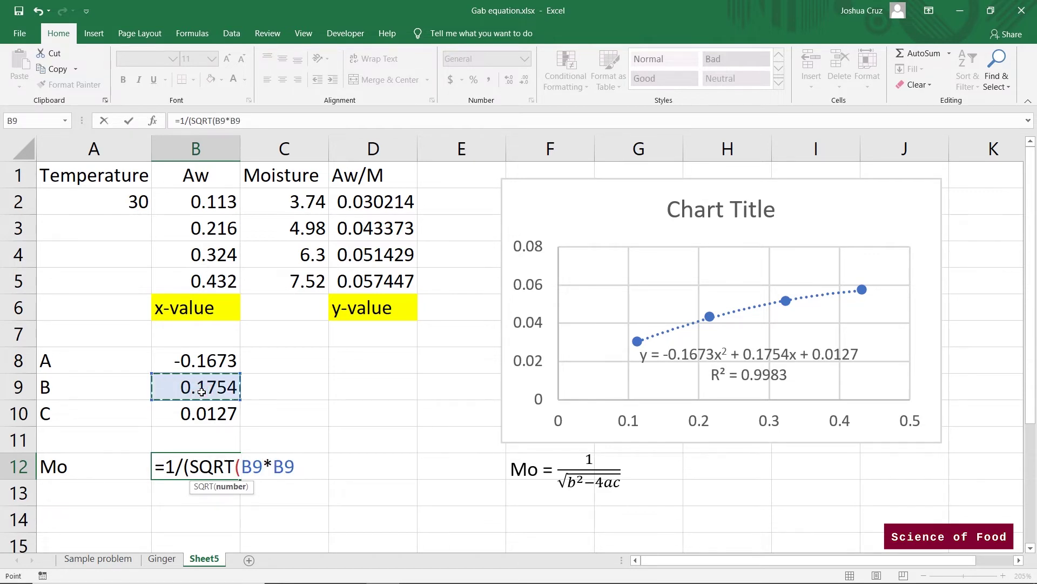
text(-(4*)
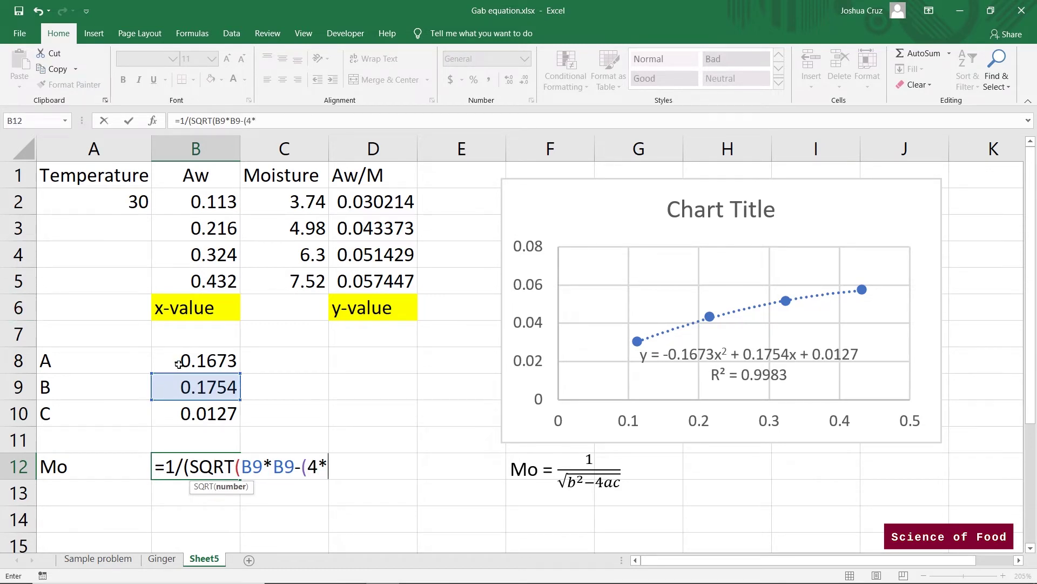
click(178, 365)
text(*)
click(204, 414)
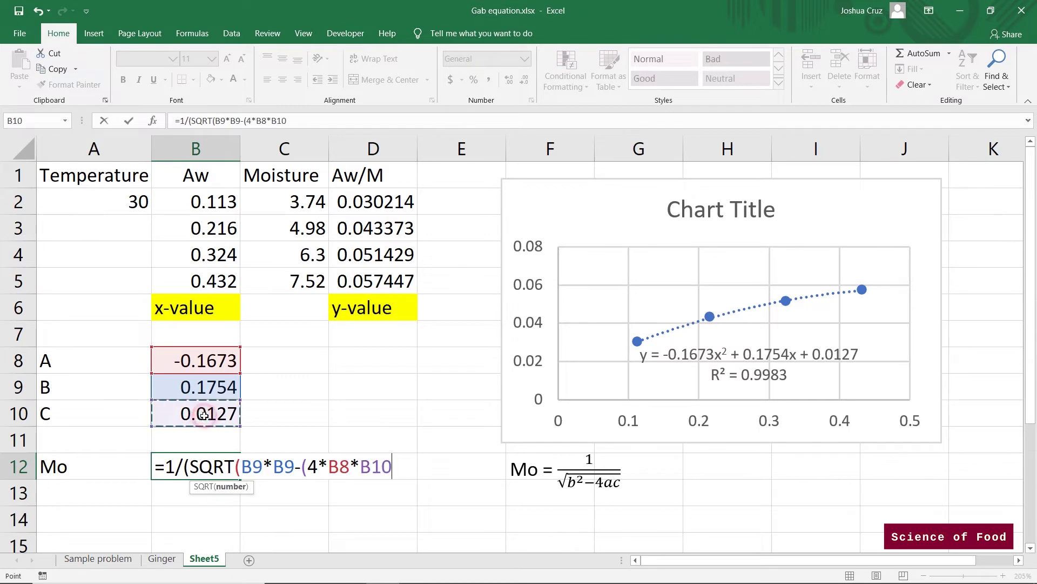
key(Return)
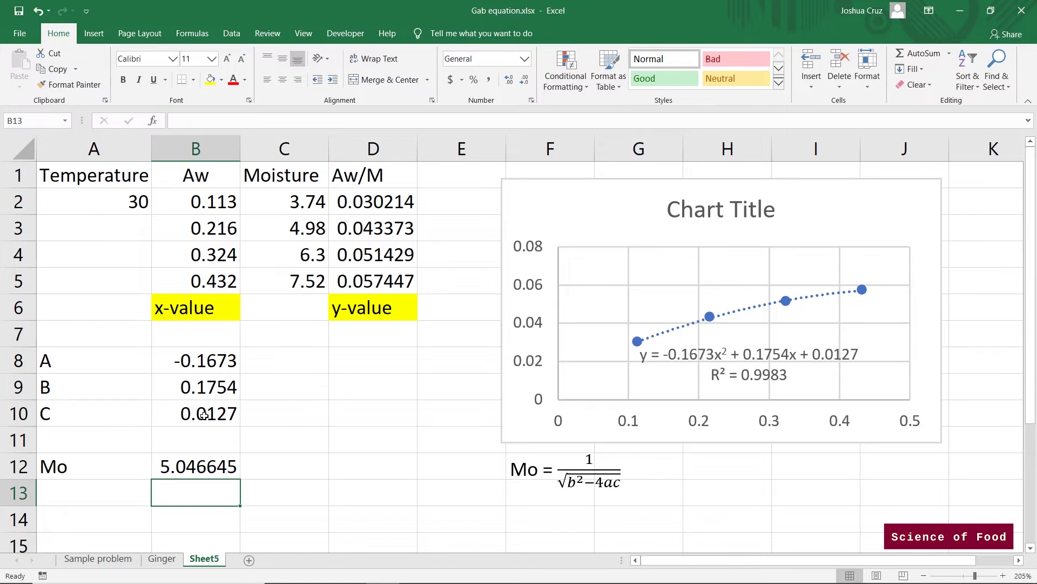
Enter the label Aw in cell A13 and paste the trendline equation y = -0.1673x² + 0.1754x + 0.0127 into B13.
key(Left)
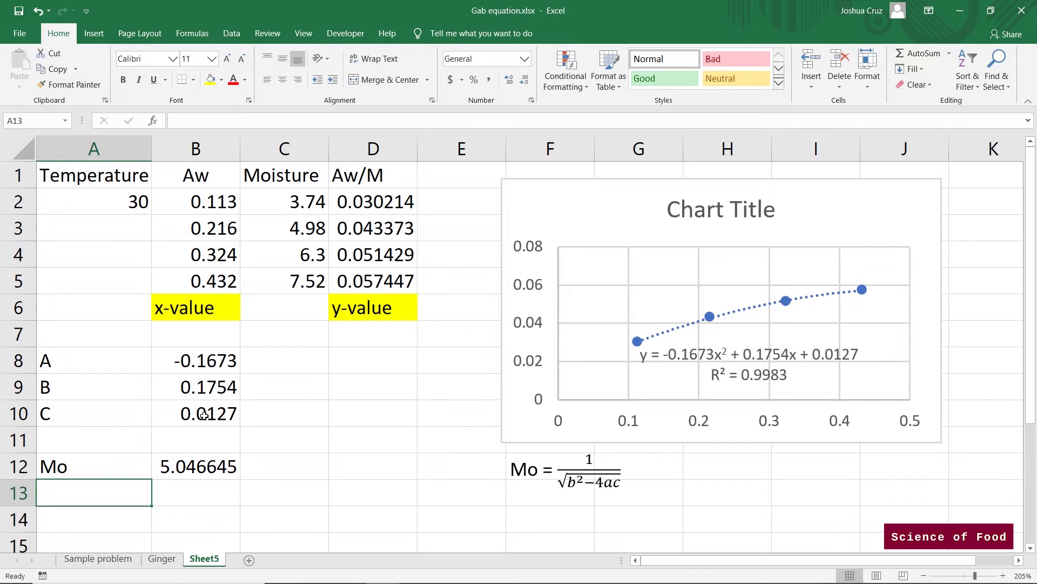
scroll(325, 457, down, 1)
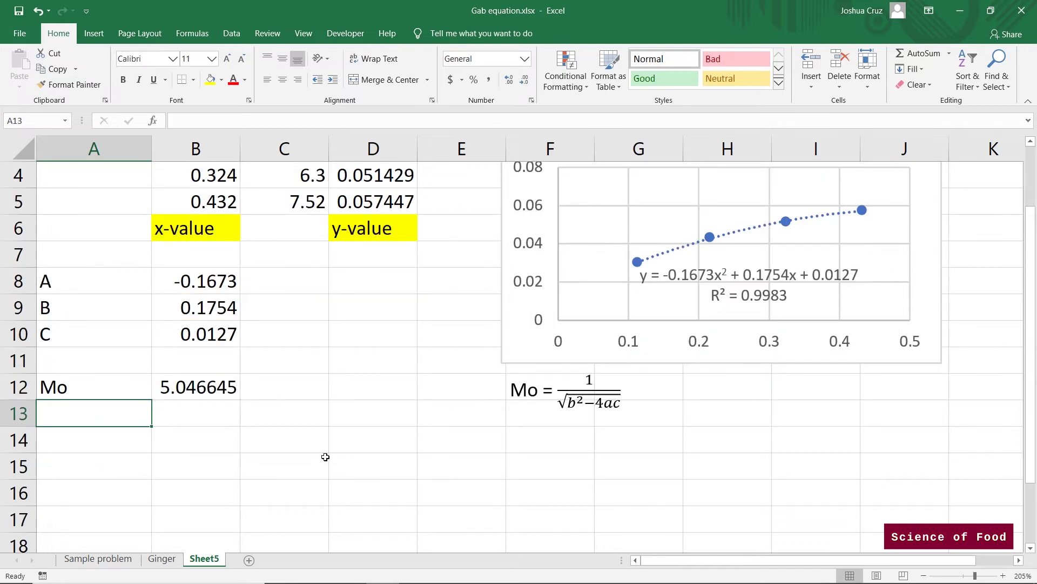
text(Aw)
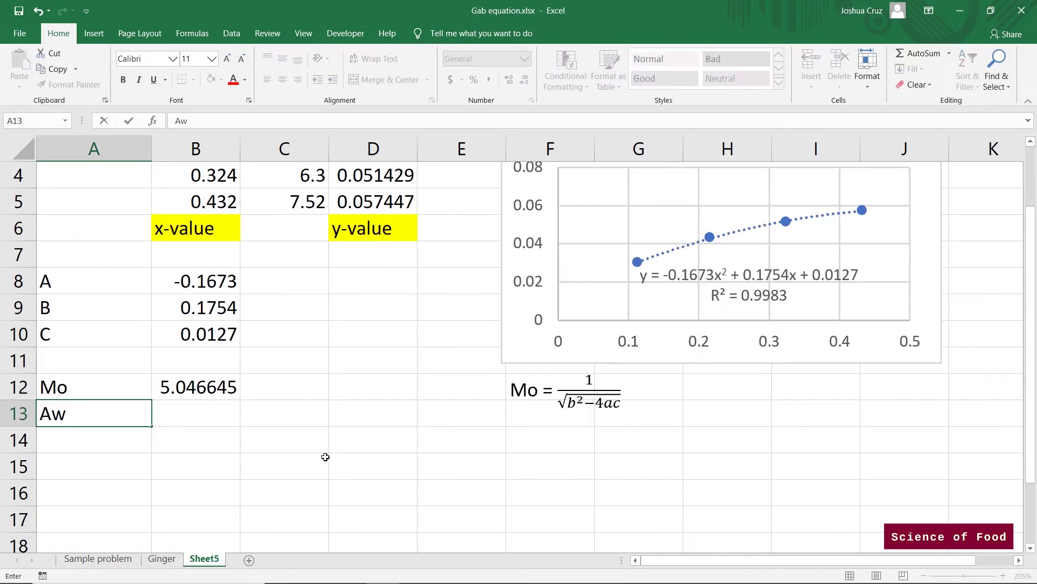
key(Tab)
scroll(231, 497, up, 1)
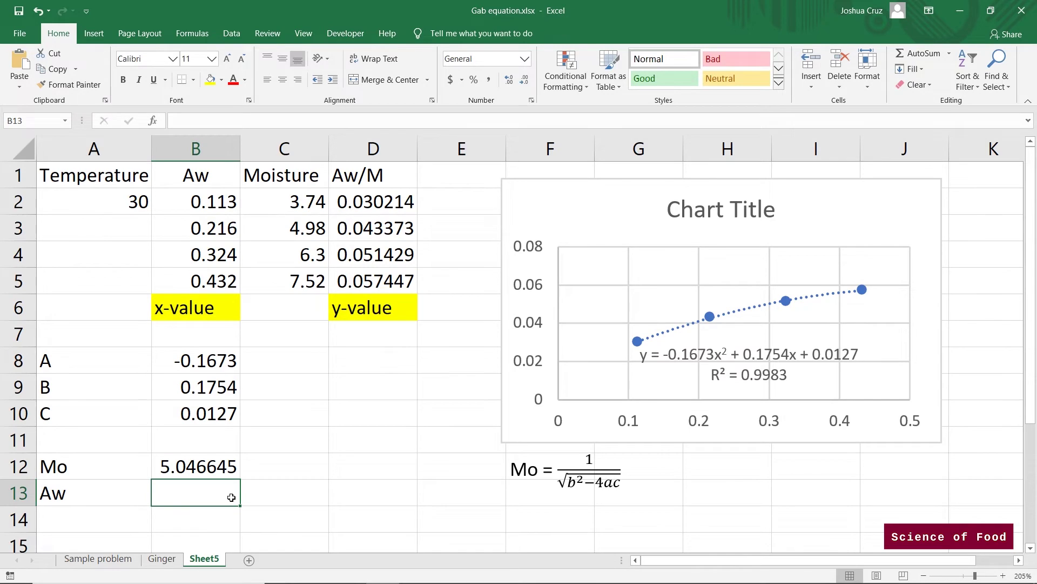
text(y = -0.1673x² + 0.1754x + 0.0127)
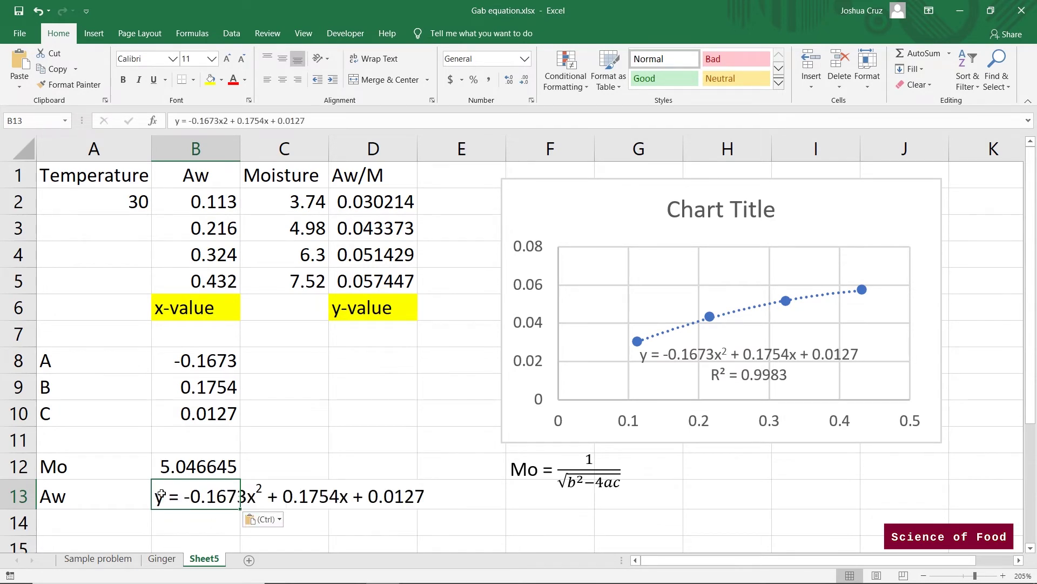
click(196, 519)
scroll(241, 448, down, 2)
scroll(241, 447, up, 1)
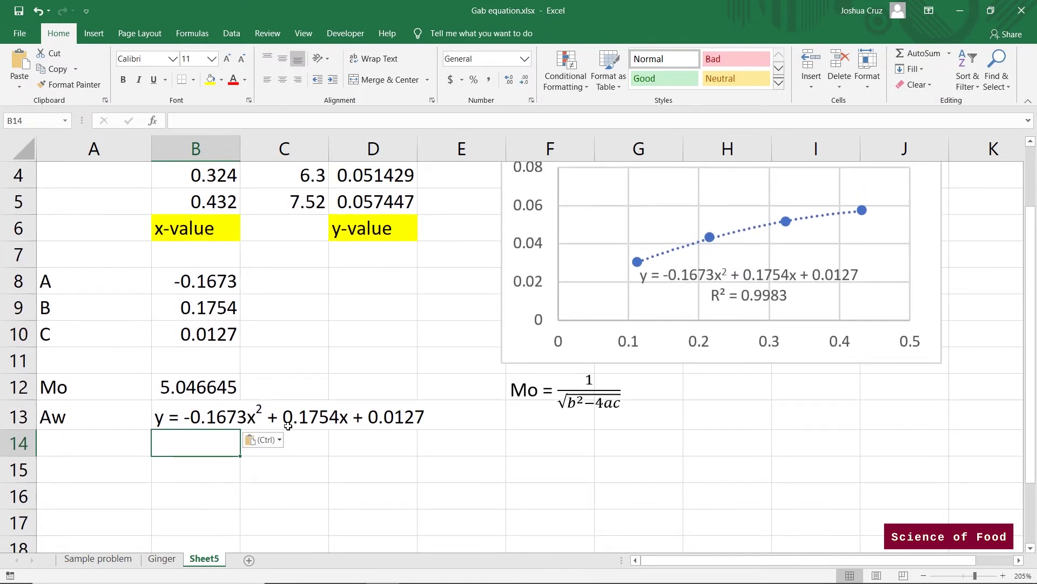
click(693, 270)
click(693, 270)
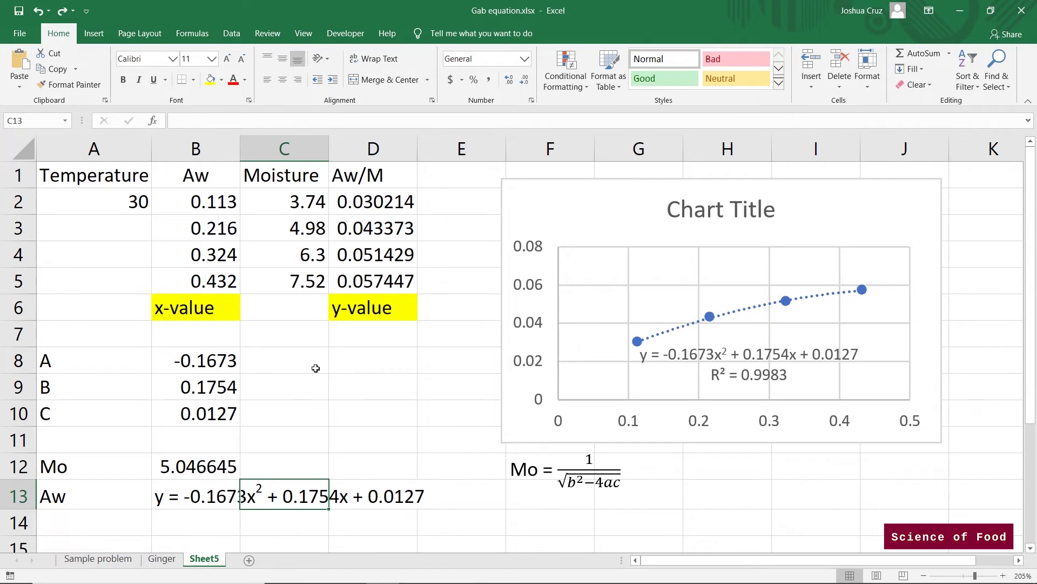
Replace y with Aw/M in the equation in cell B13.
click(172, 498)
click(361, 180)
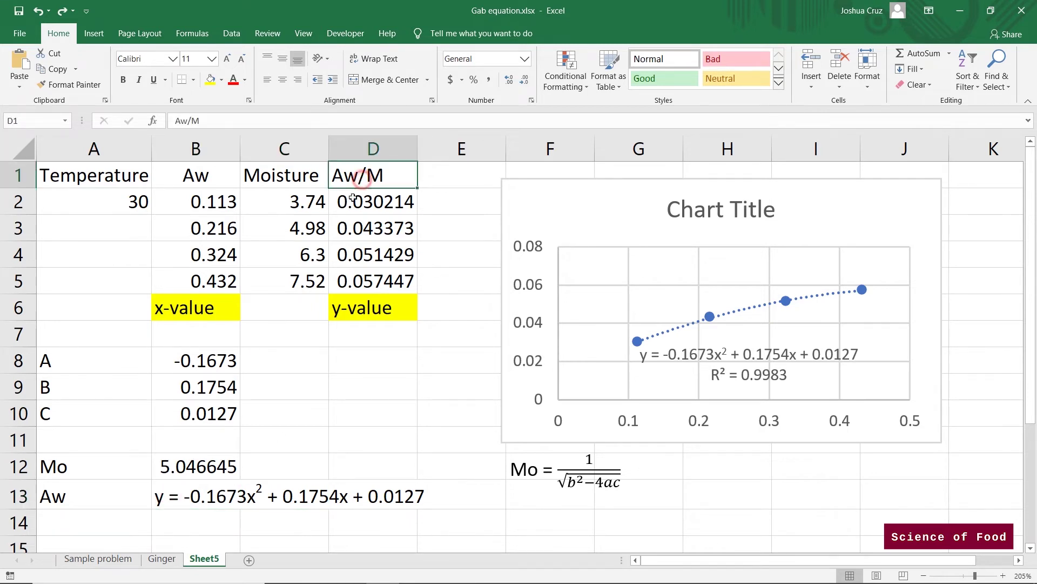
double_click(173, 497)
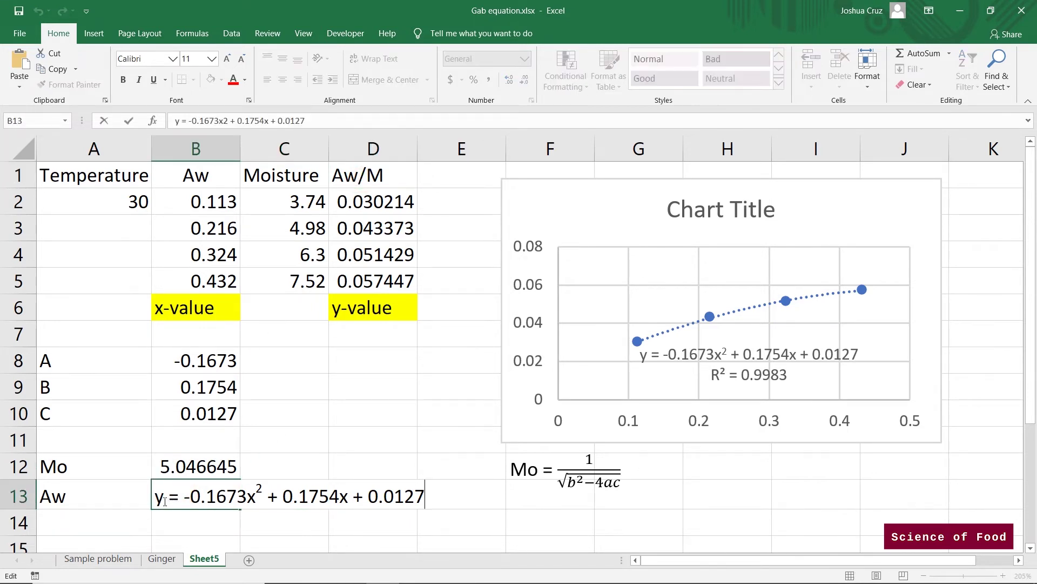
key(shift+Home)
text(Aw/)
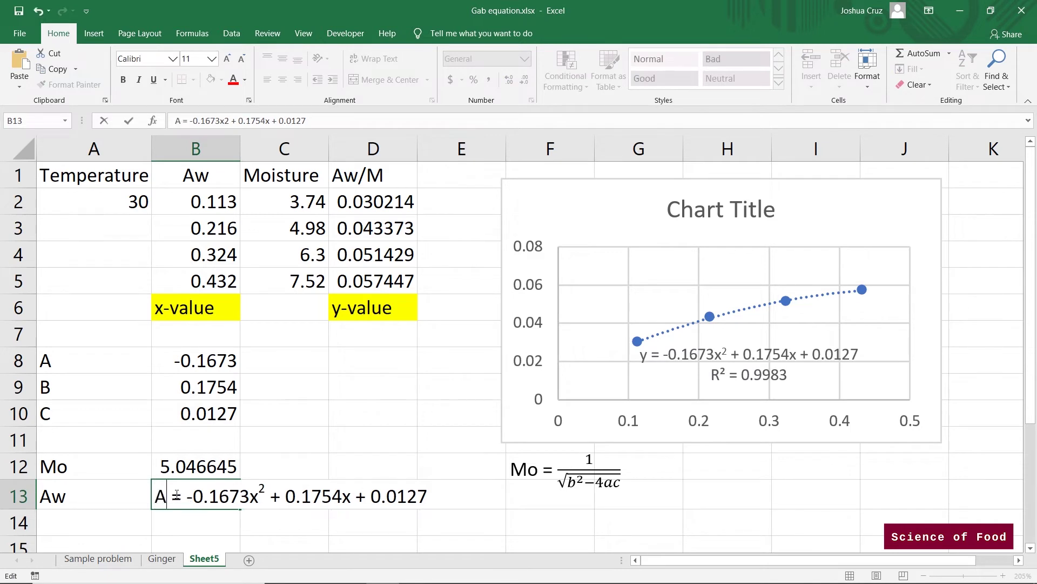
text(M)
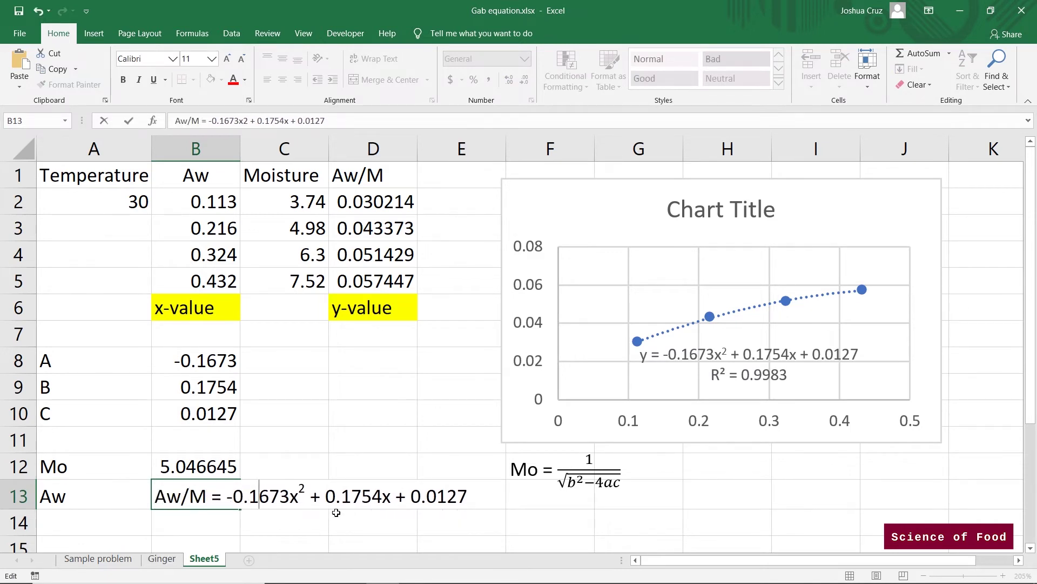
Replace both x terms with Aw in the equation in B13, giving Aw/M = -0.1673Aw² + 0.1754Aw + 0.0127.
click(291, 486)
key(BackSpace)
text(Aw)
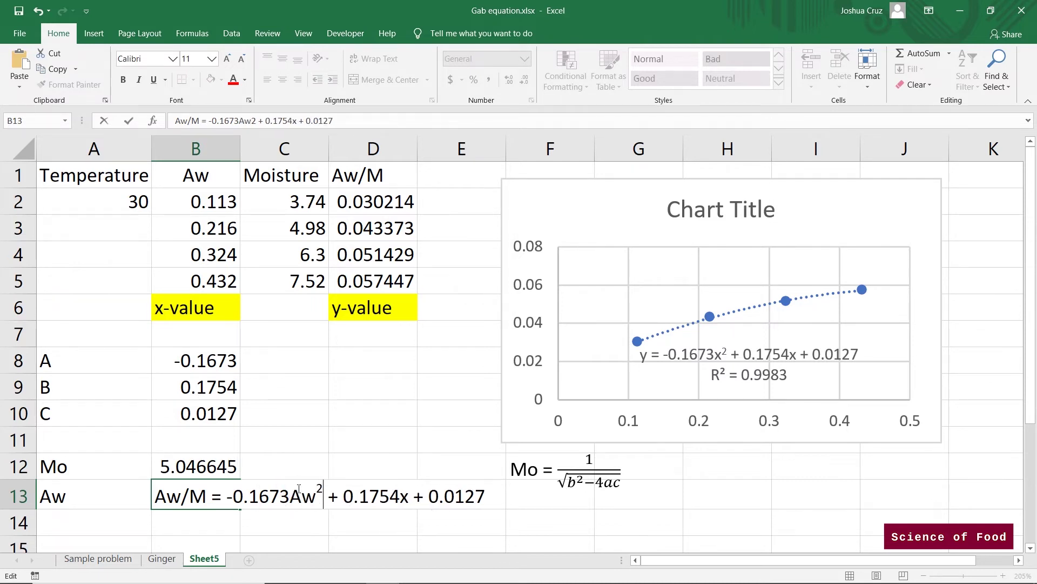
key(Delete)
text(Aw)
click(342, 513)
Copy the Aw/M equation from cell B13 to cell B15.
scroll(313, 466, down, 2)
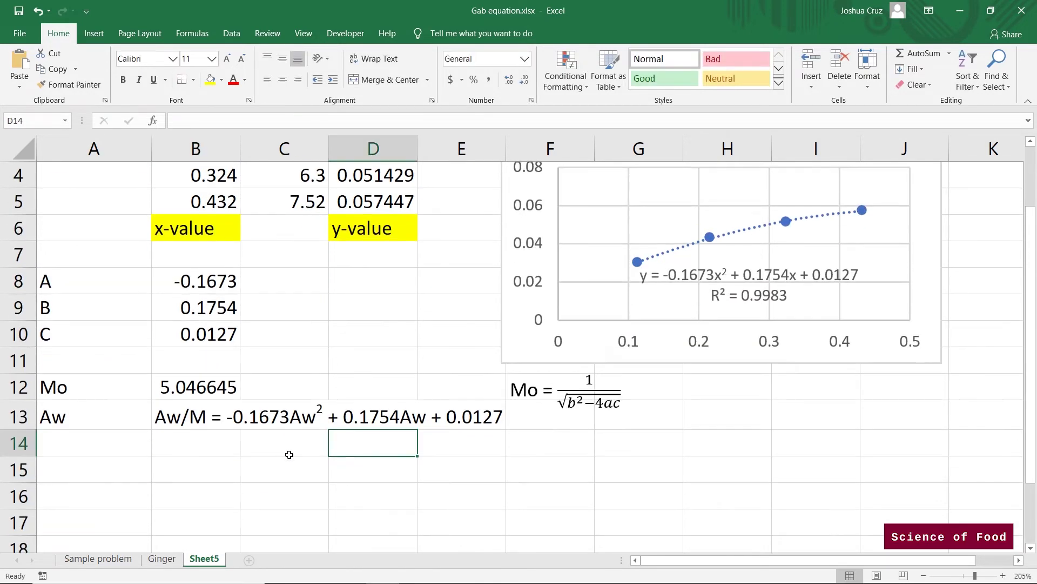
click(222, 354)
click(222, 338)
key(ctrl+c)
click(222, 388)
key(ctrl+v)
Replace M with the Mo value 5.046645 in the equation in cell B15.
double_click(208, 390)
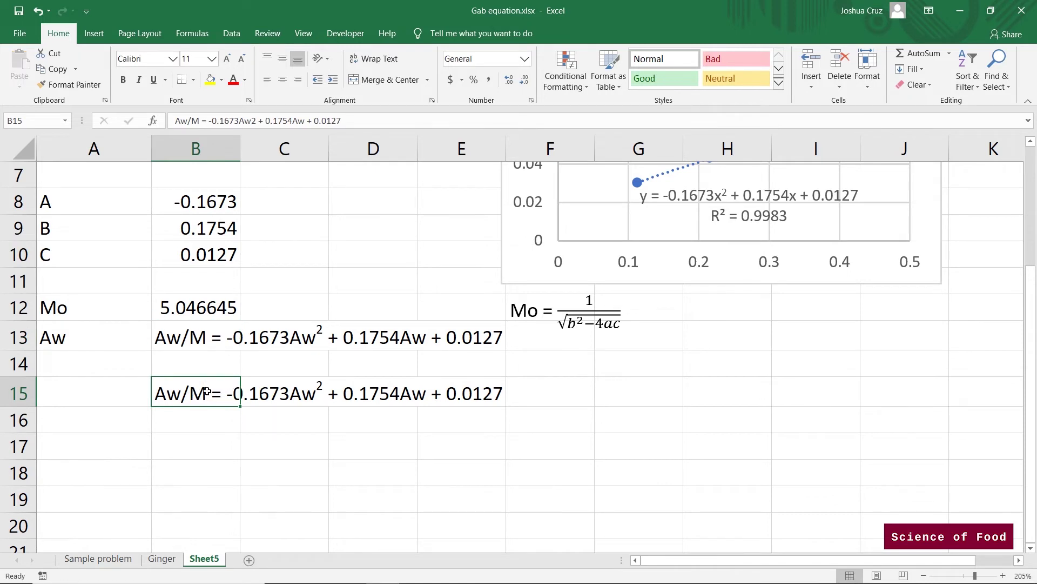
key(BackSpace)
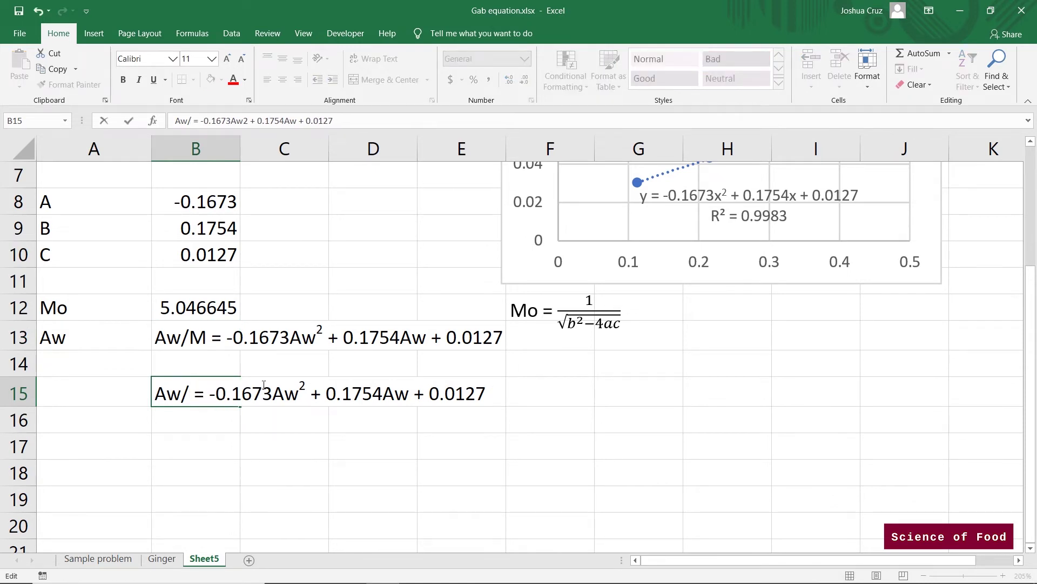
scroll(211, 302, up, 2)
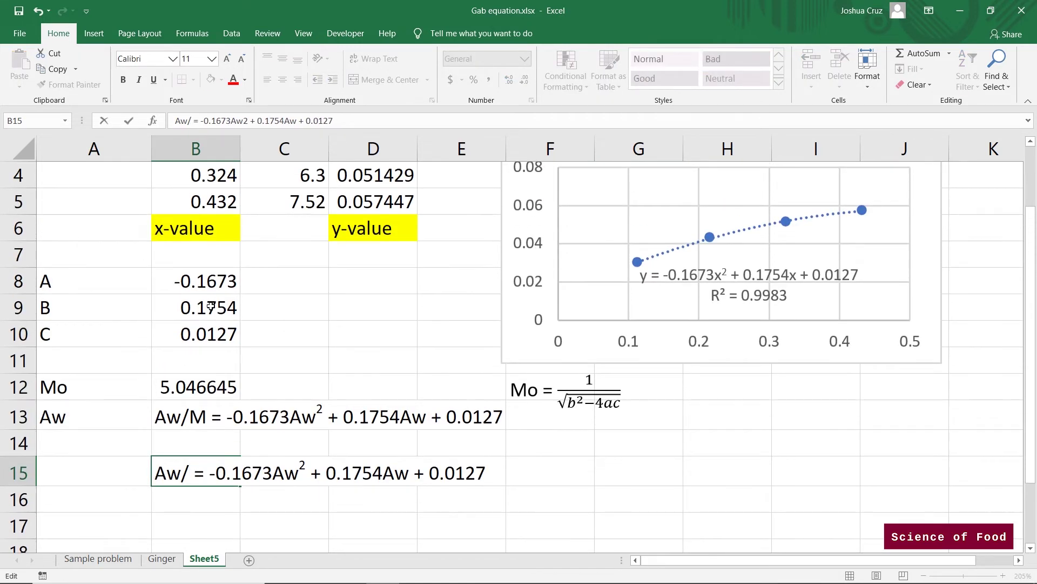
scroll(204, 326, down, 2)
text(5.0466)
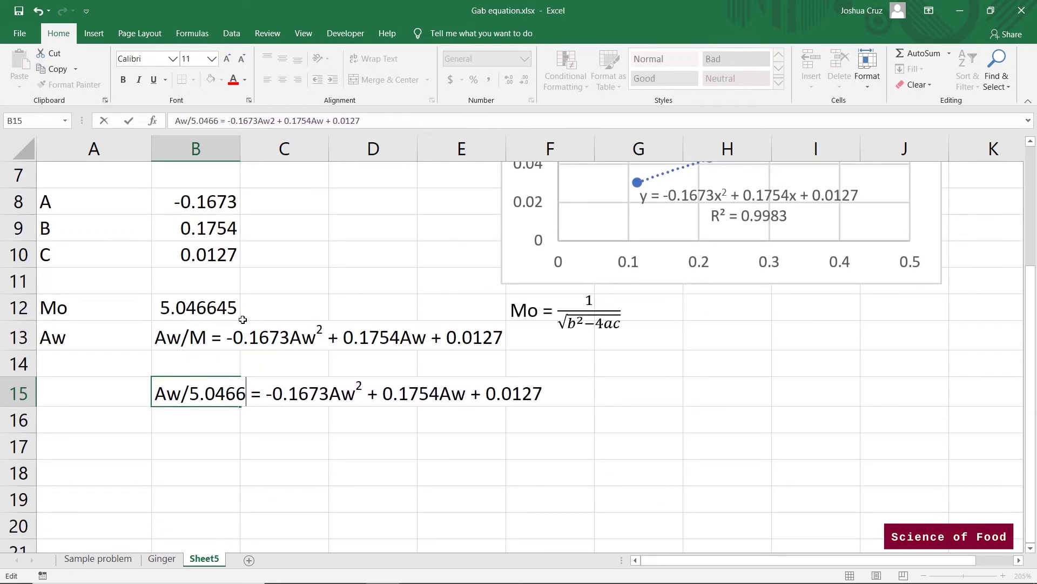
text(45)
key(Return)
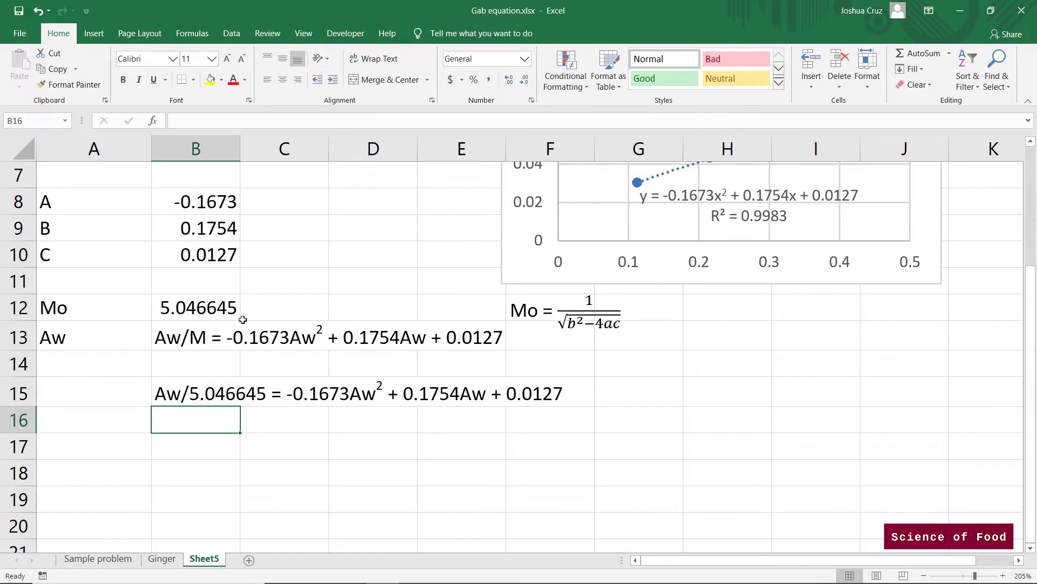
Switch to Calculator and divide 1 by 5.046645 to get the Aw coefficient of the equation in B15.
click(135, 398)
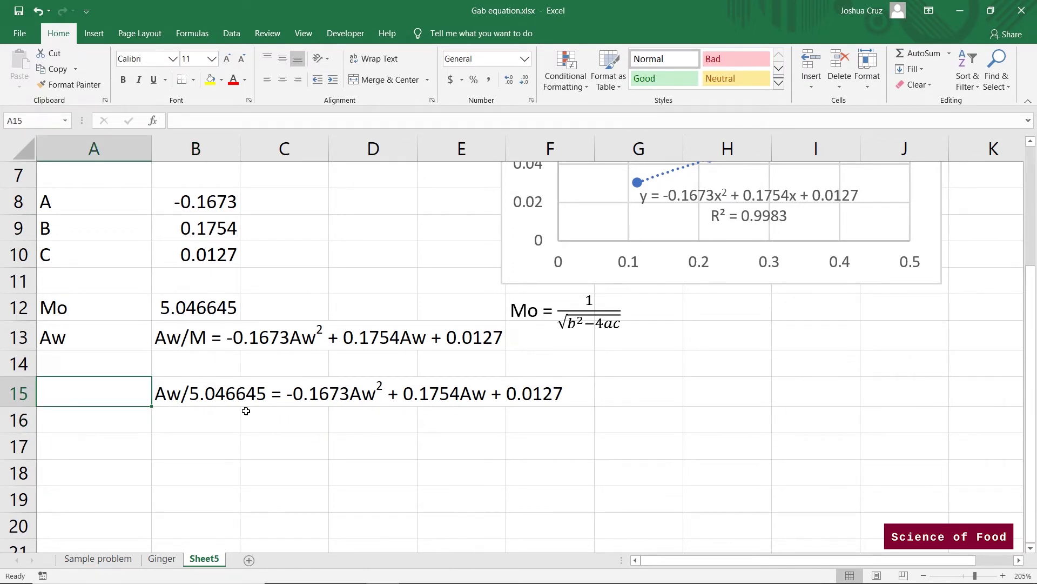
click(221, 443)
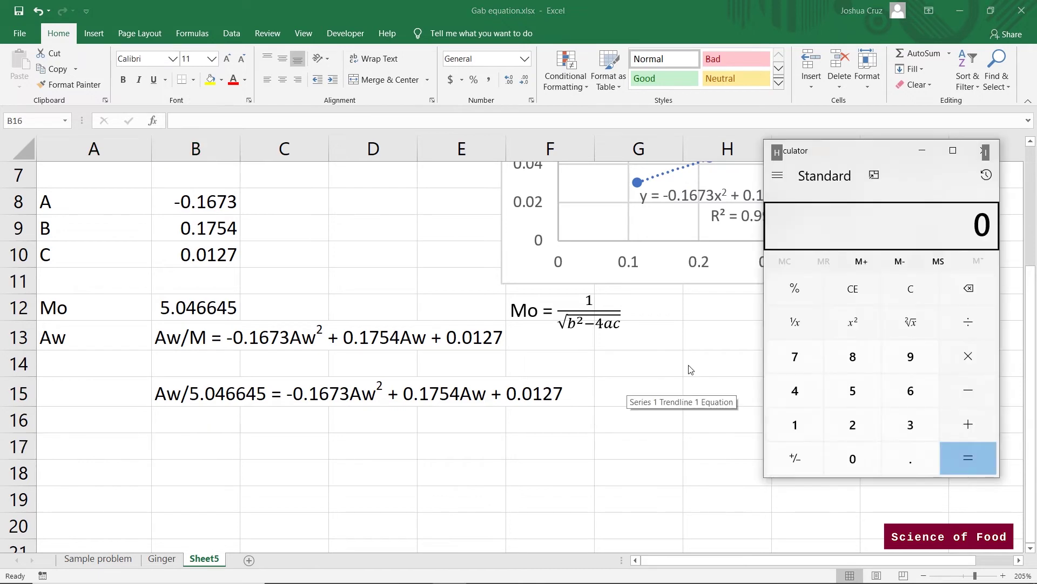
text(1)
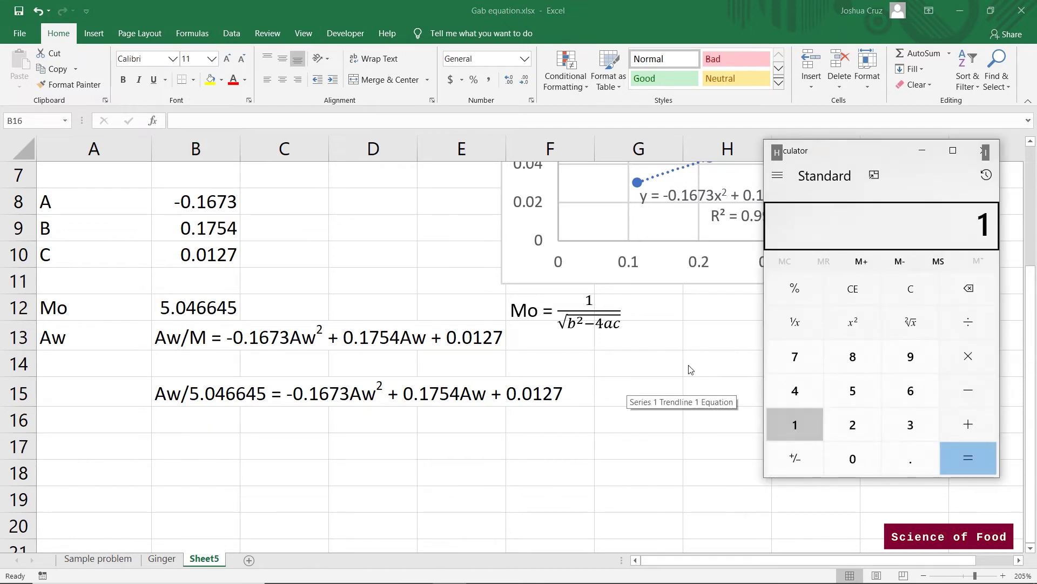
text(5.0)
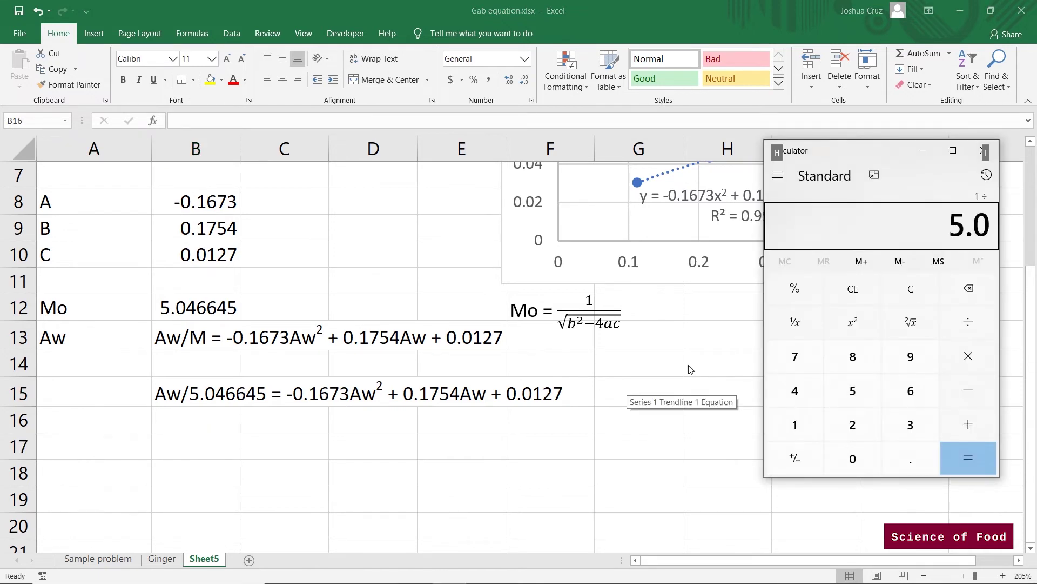
text(46645)
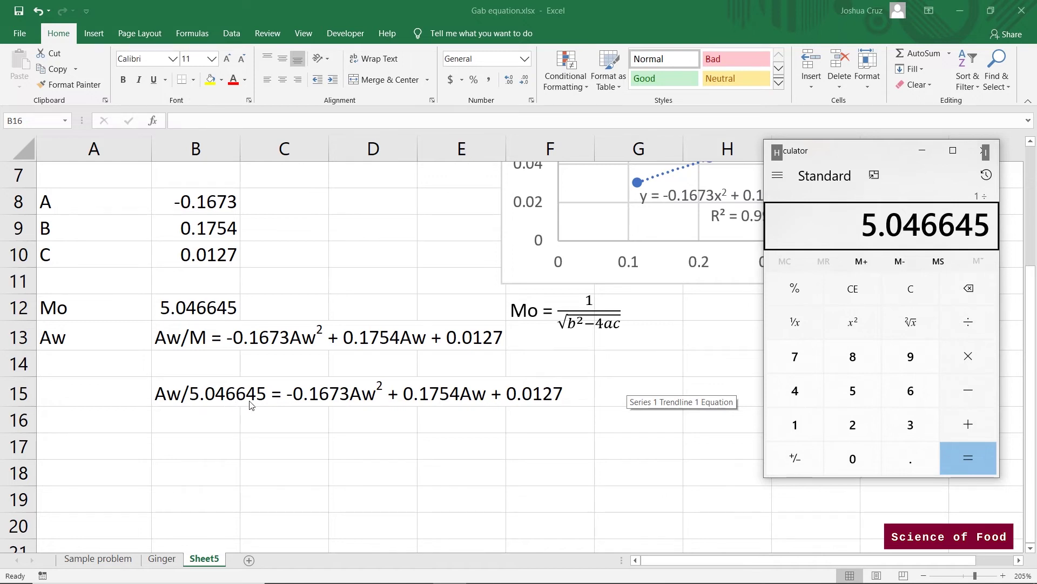
key(Return)
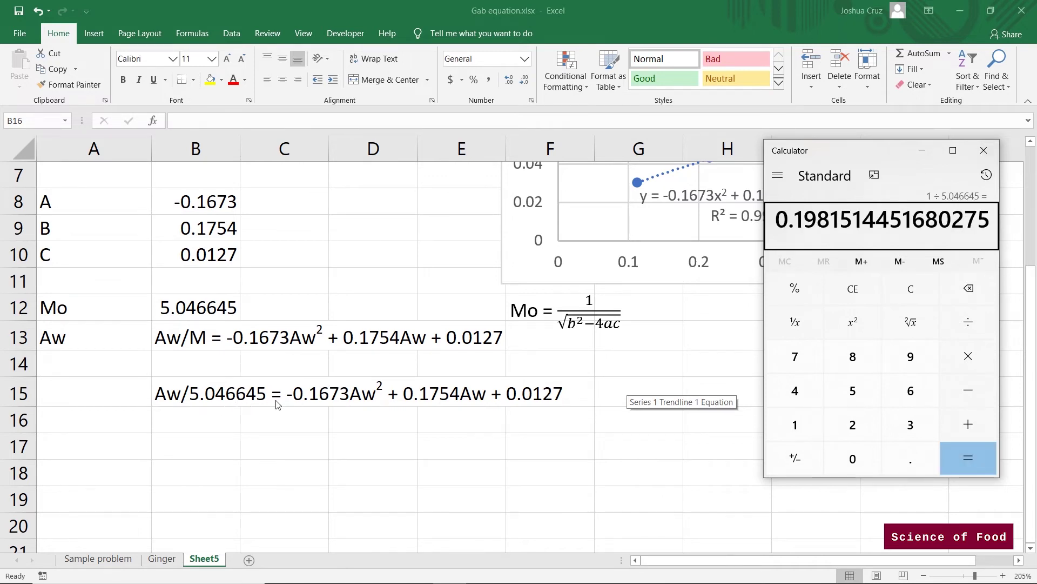
Copy the Aw/5.046645 equation from cell B15 to cell B17.
click(216, 401)
key(ctrl+c)
click(214, 450)
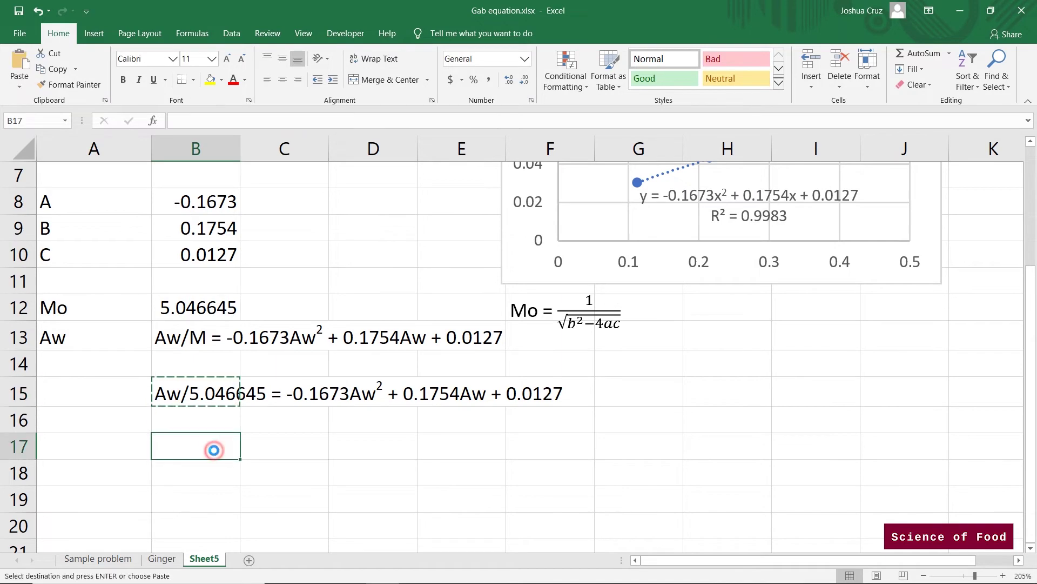
key(Return)
Replace Aw/5.046645 with 0.198151Aw on the left side of the equation in cell B17.
double_click(214, 451)
text(0.198)
key(alt+Tab)
key(alt+Tab)
text(151Aw)
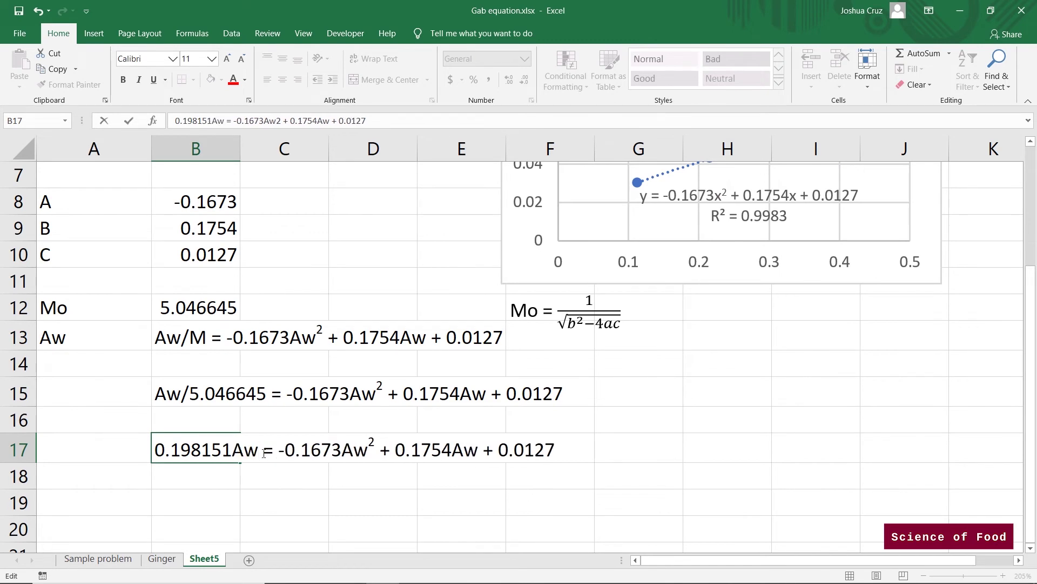
click(264, 452)
scroll(320, 453, down, 1)
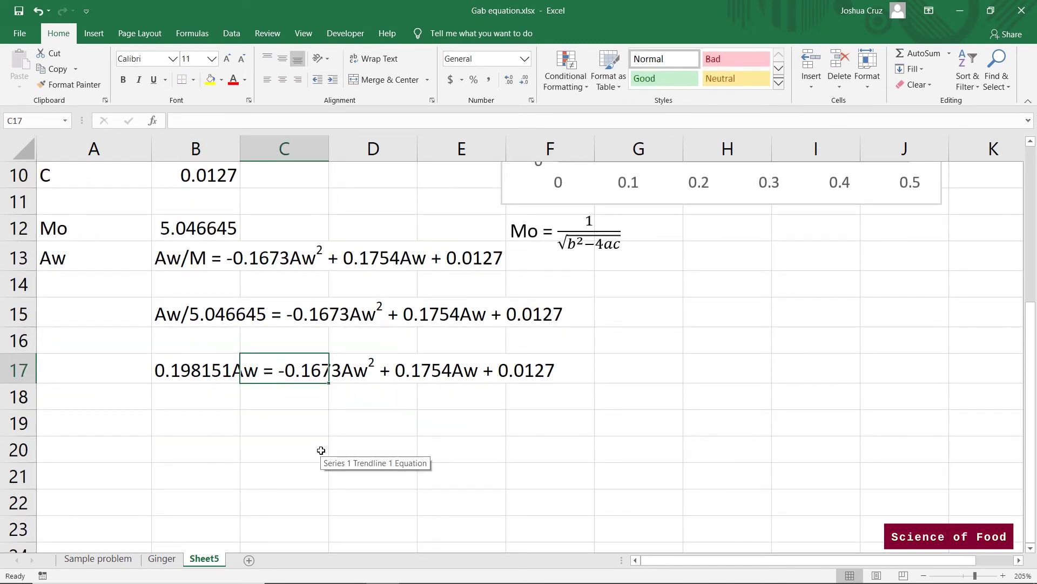
click(231, 397)
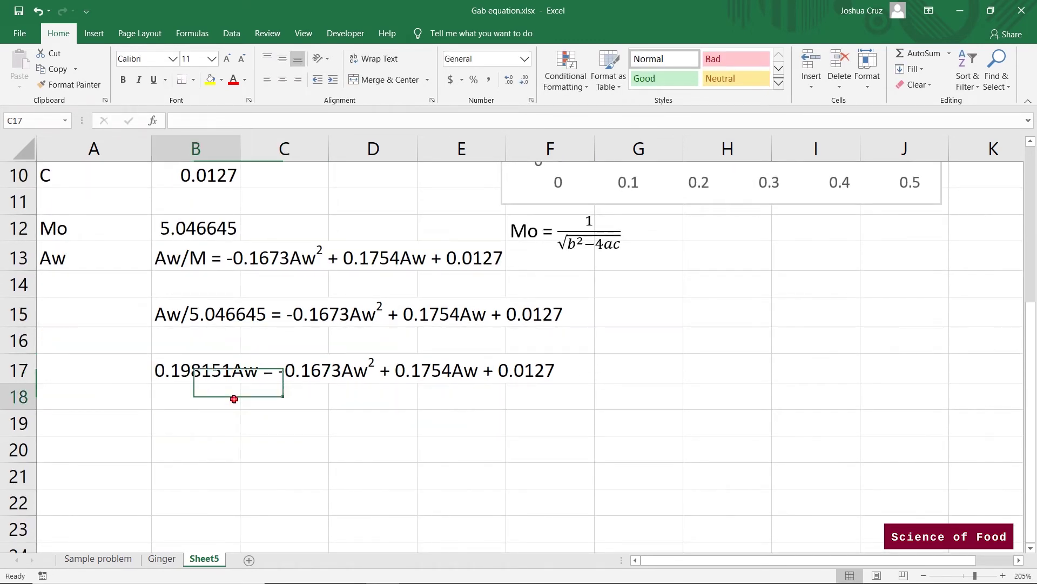
click(168, 367)
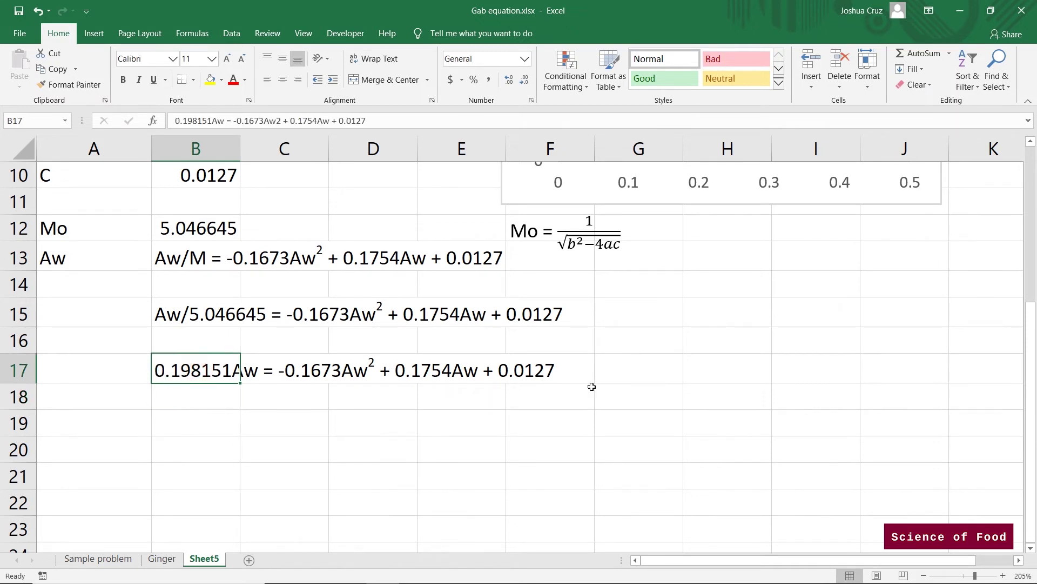
click(206, 396)
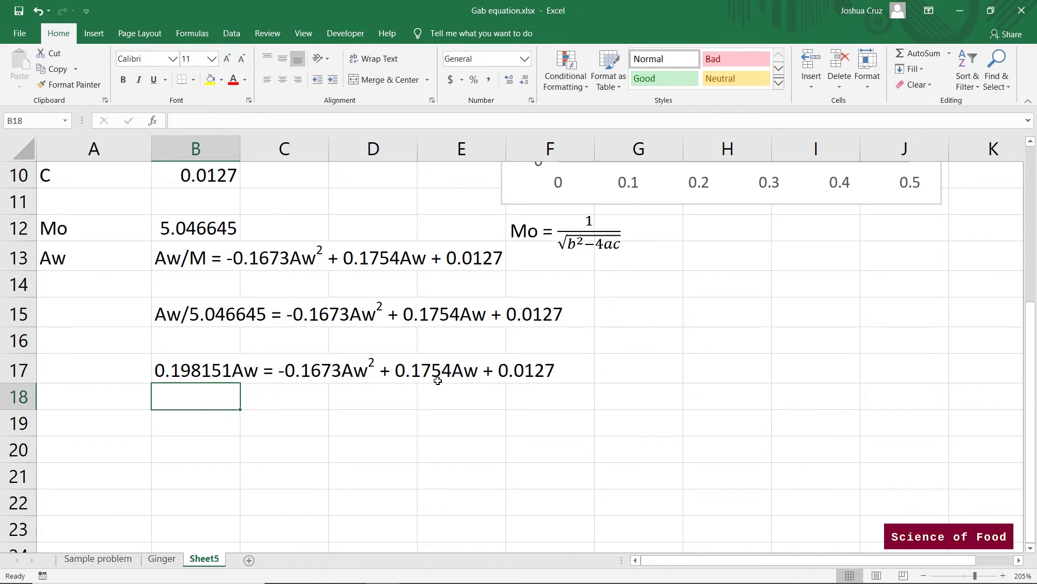
Copy the 0.198151Aw equation from cell B17 to cell B19.
click(213, 371)
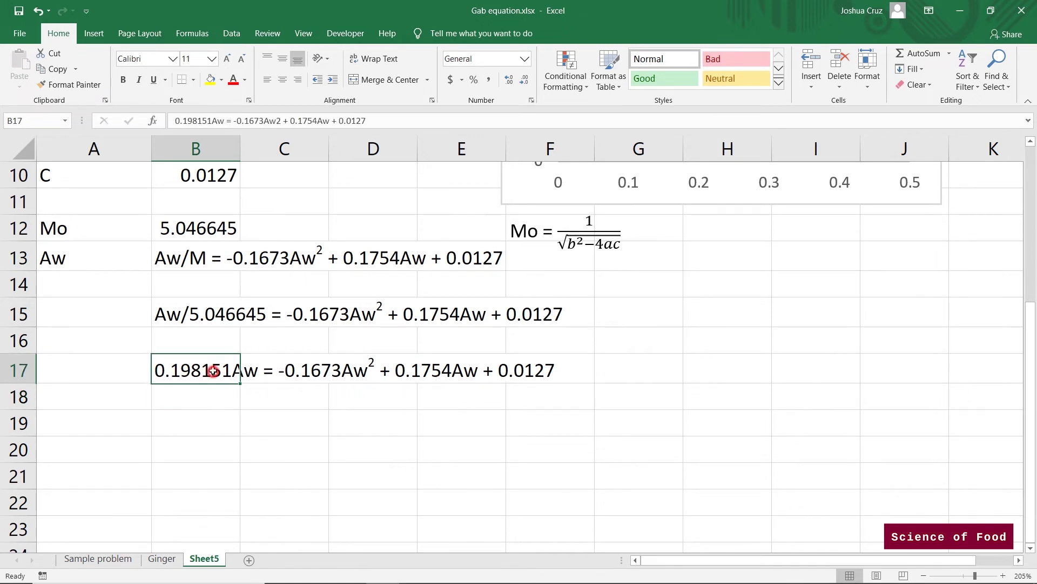
key(ctrl+c)
click(205, 420)
key(ctrl+v)
Move the 0.198151Aw term in B19 to the end of the right side as - 0.198151Aw, leaving 0 on the left side.
key(F2)
drag(256, 428, 155, 427)
key(ctrl+x)
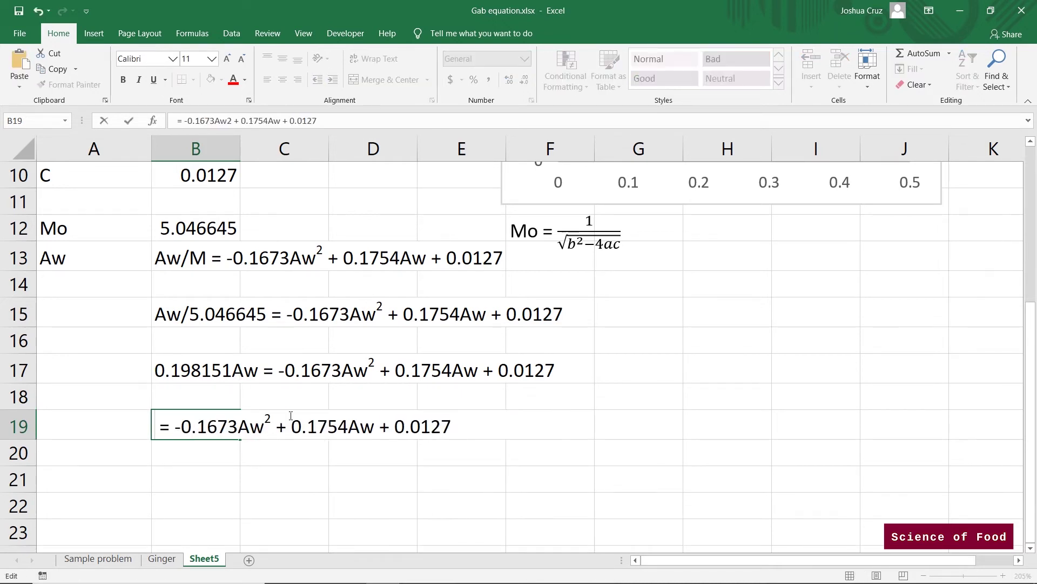
text(0)
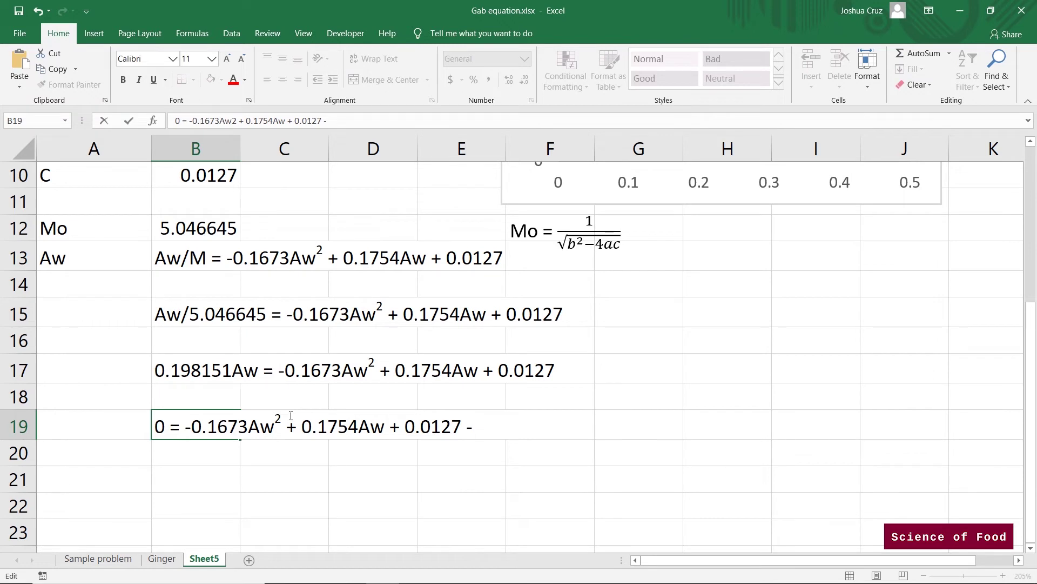
key(ctrl+v)
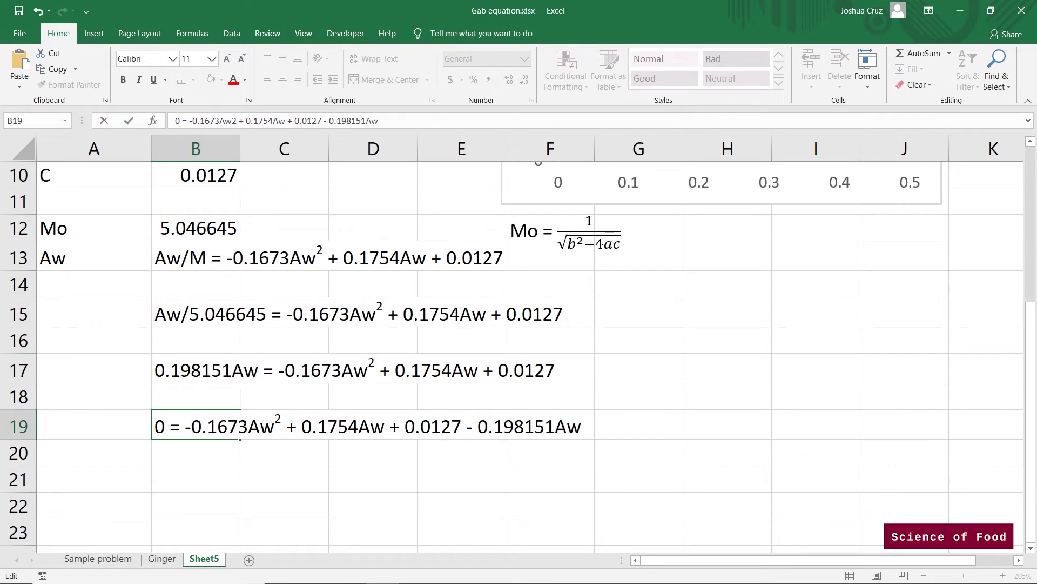
Move the + 0.0127 term to the end of the B19 equation, giving 0 = -0.1673Aw² + 0.1754Aw - 0.198151Aw + 0.0127.
key(ctrl+shift+Left)
key(ctrl+shift+Left)
key(ctrl+shift+Left)
key(ctrl+shift+Right)
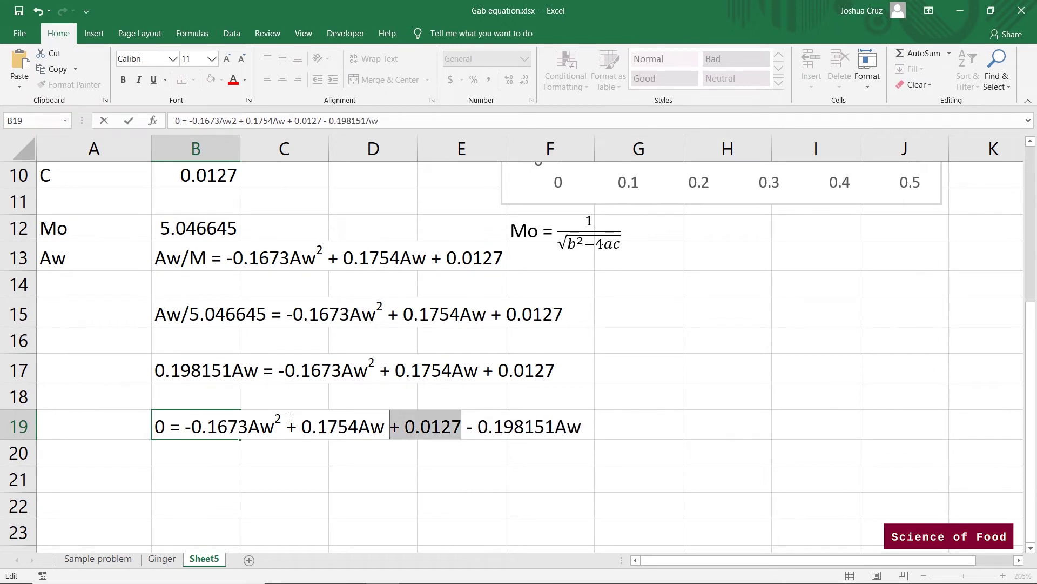
key(Delete)
key(BackSpace)
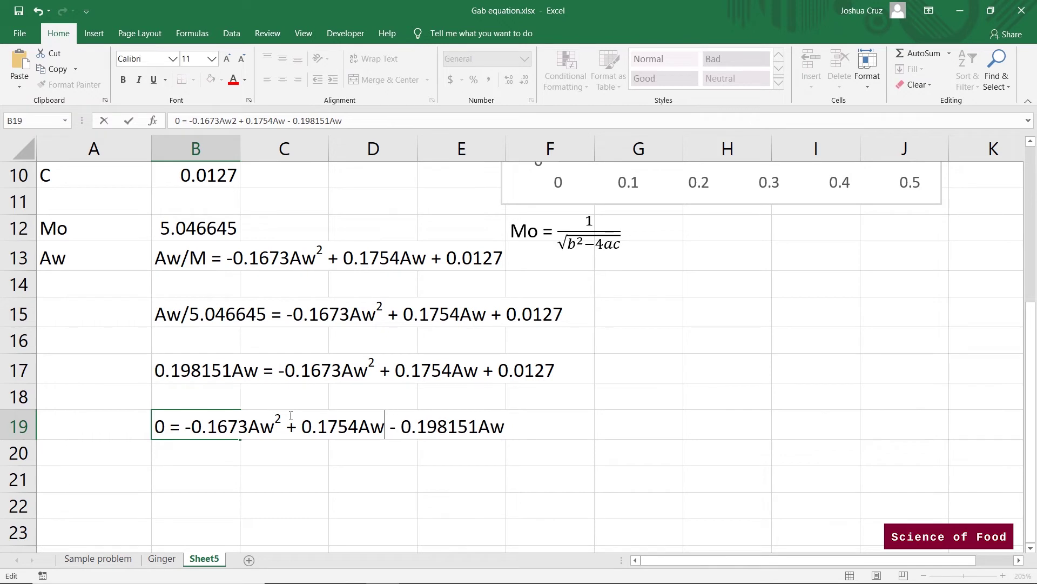
key(ctrl+v)
key(Return)
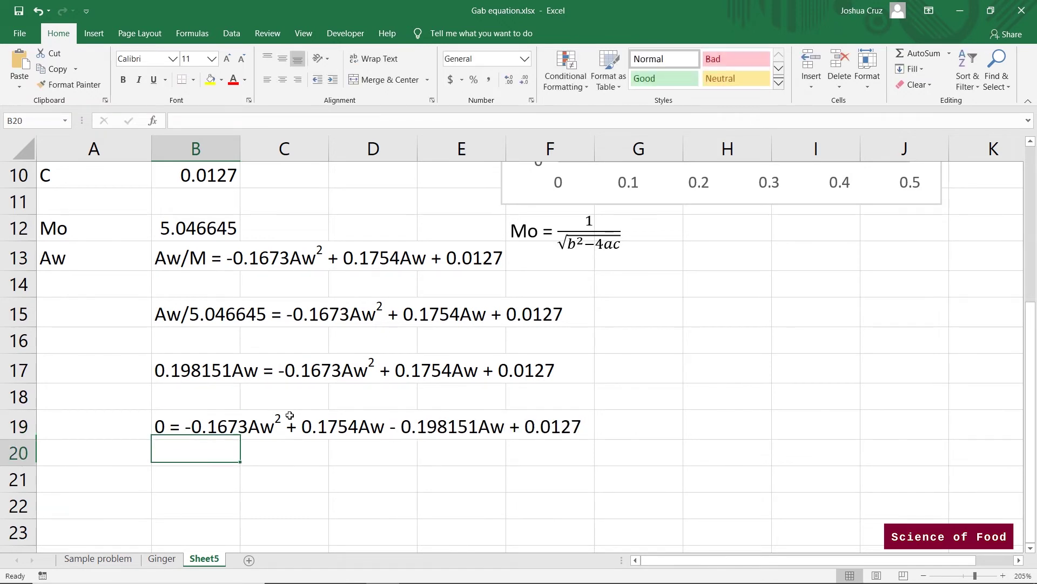
Copy the zero-equals equation from cell B19 to cell B21.
key(Up)
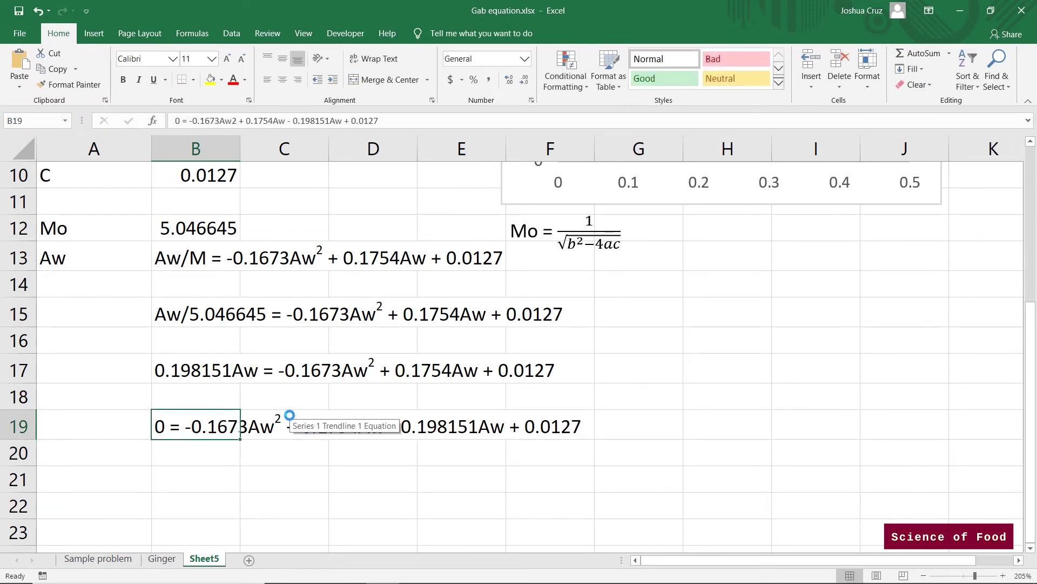
key(ctrl+c)
key(Down)
key(Down)
key(ctrl+v)
Switch to Calculator and subtract 0.198151 from 0.1754 to combine the two Aw coefficients.
key(alt+Tab)
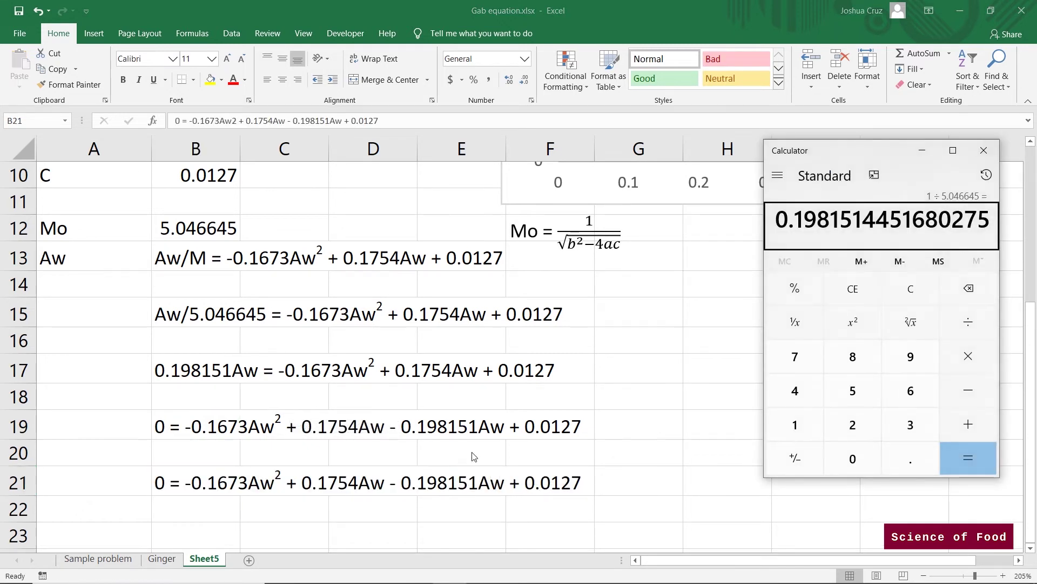
key(Escape)
key(Escape)
text(.1754)
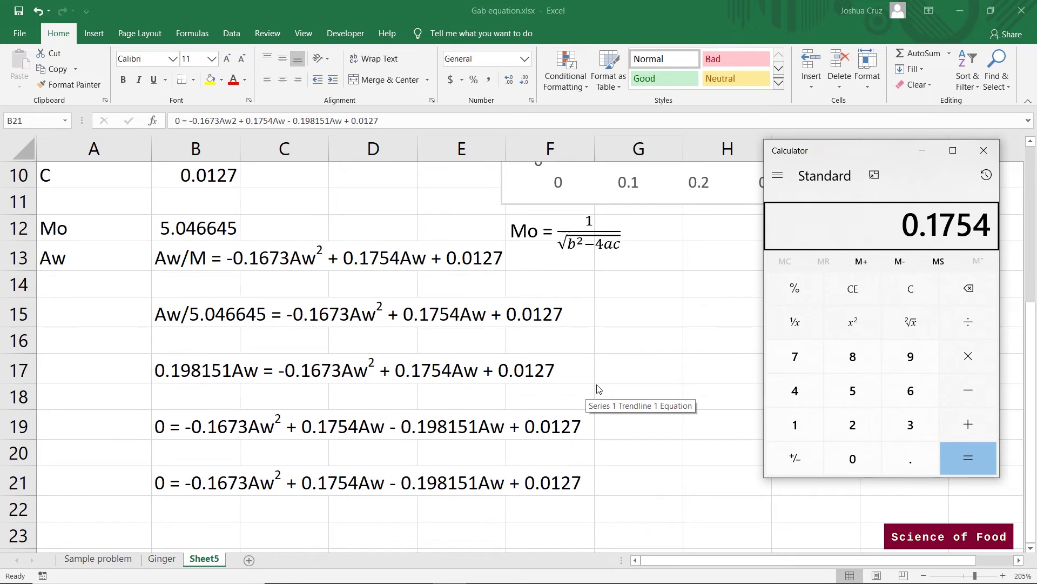
text( - 0.198151)
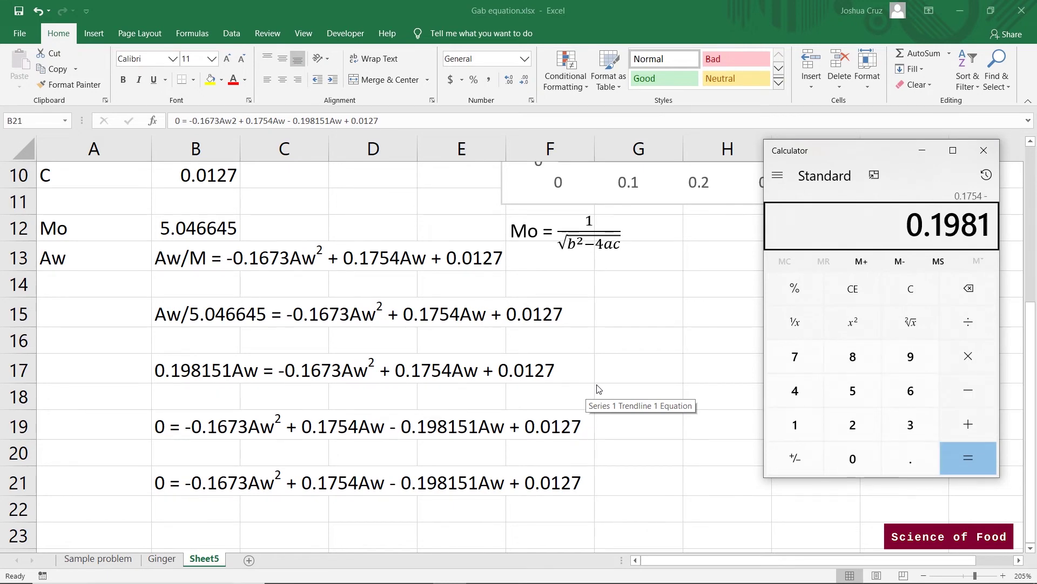
key(Return)
Combine the two linear Aw terms in the B21 equation into - 0.022751Aw.
scroll(638, 363, down, 1)
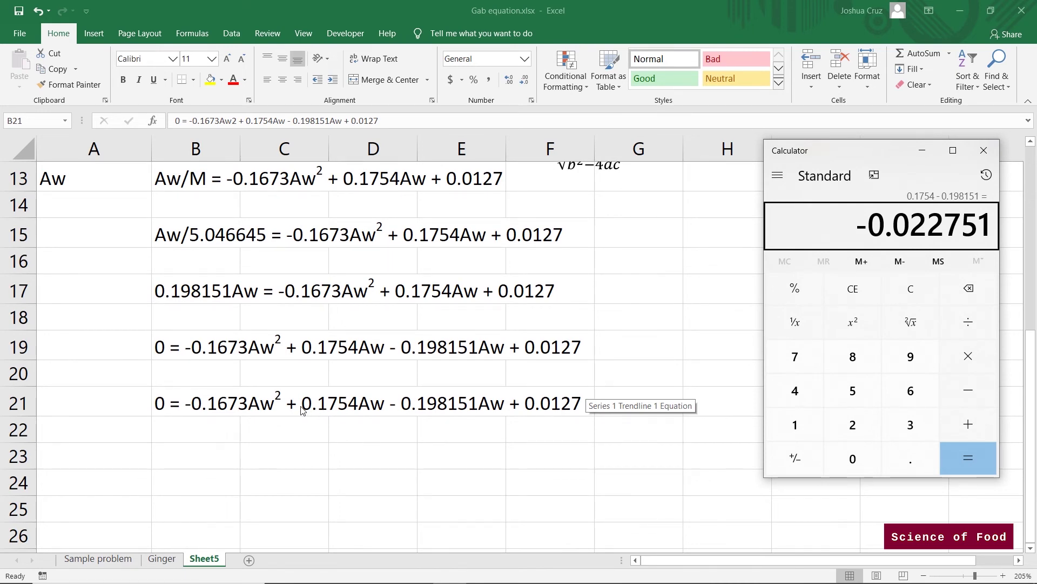
click(178, 402)
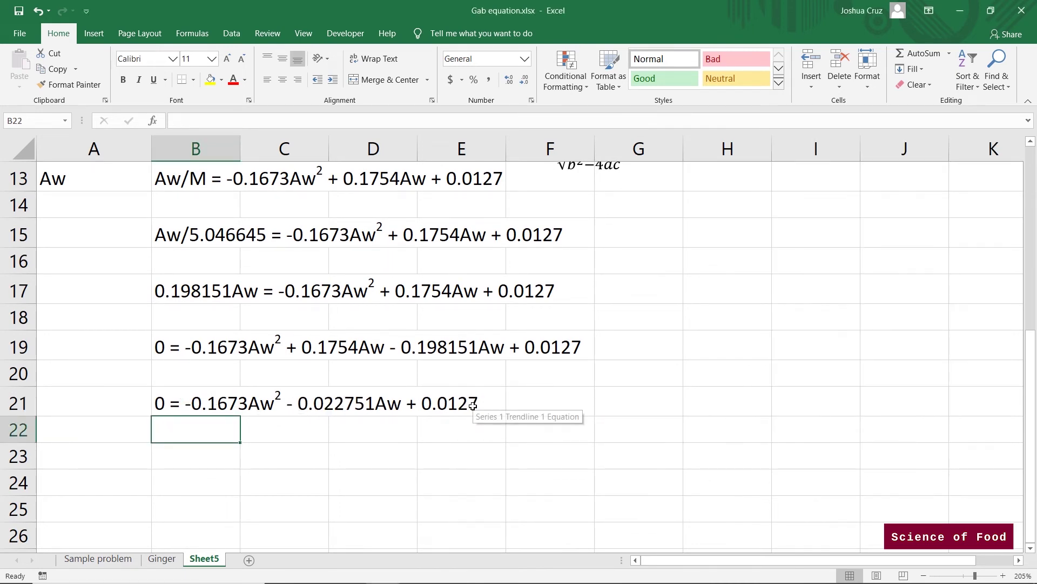
click(523, 429)
scroll(254, 459, down, 1)
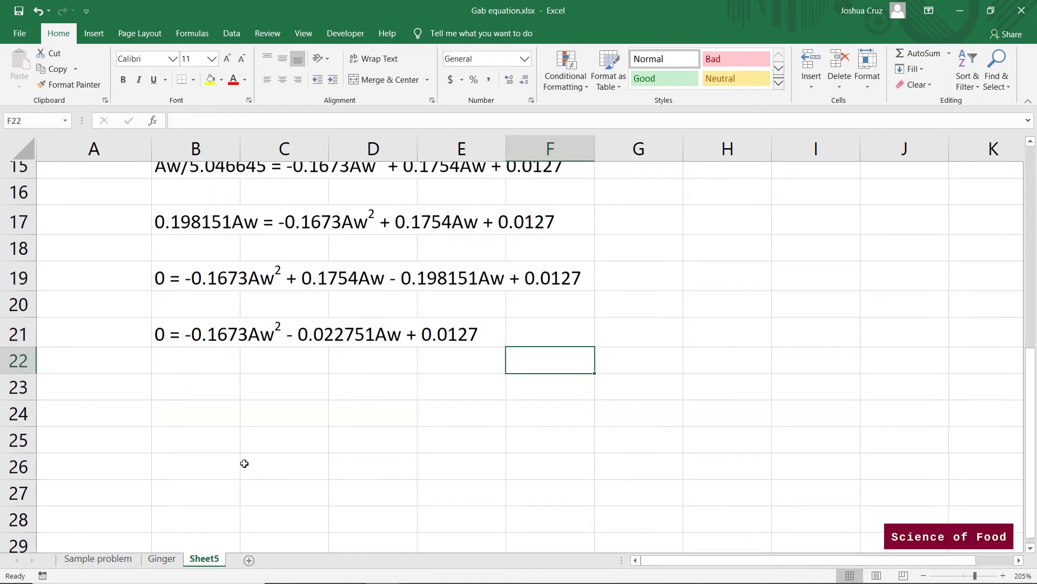
scroll(239, 459, up, 1)
click(197, 405)
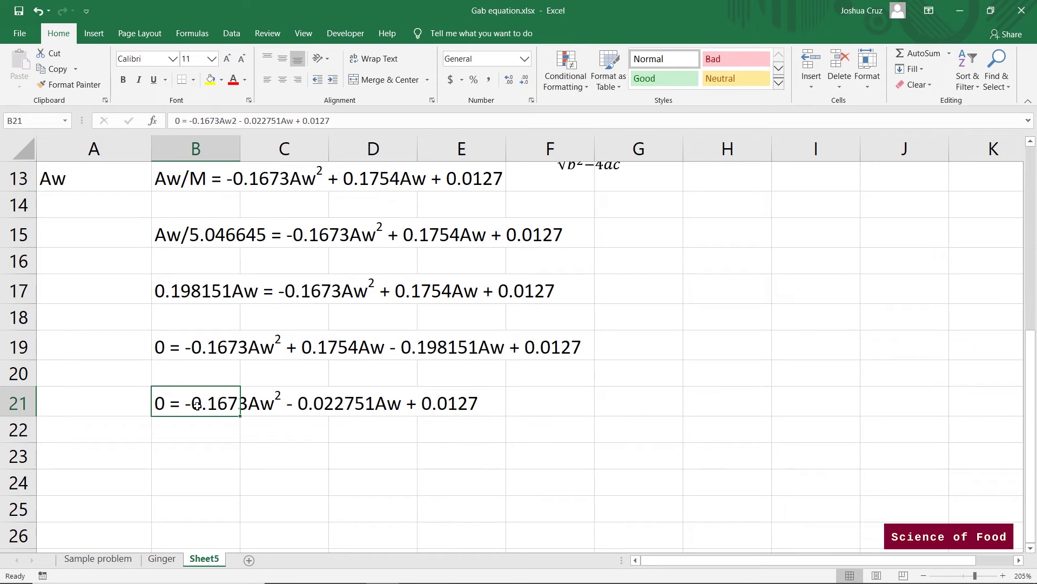
Insert the built-in Quadratic Formula equation and place it below the B21 equation, at column B in rows 23 and 24.
click(178, 462)
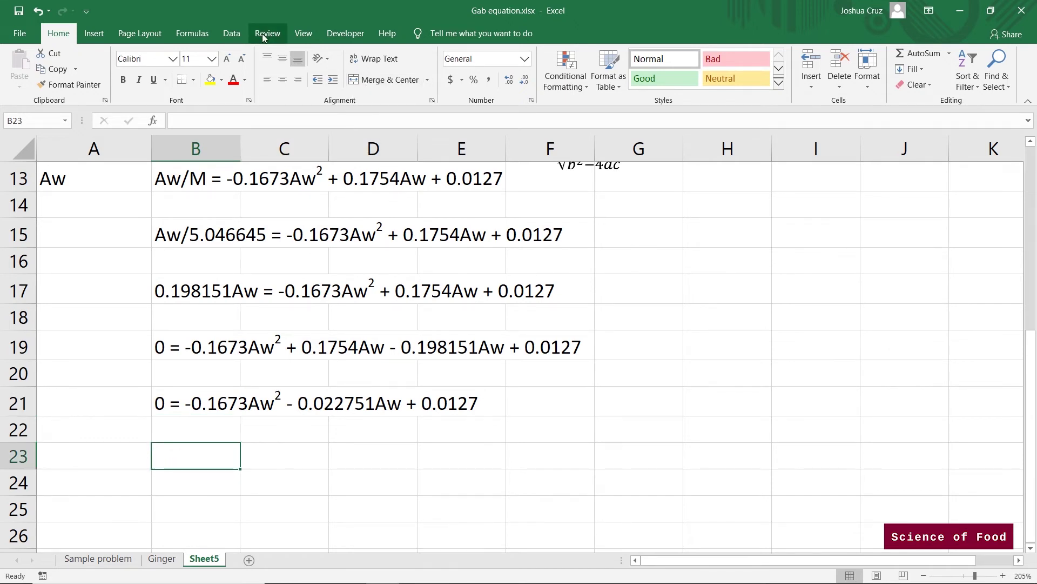
click(94, 33)
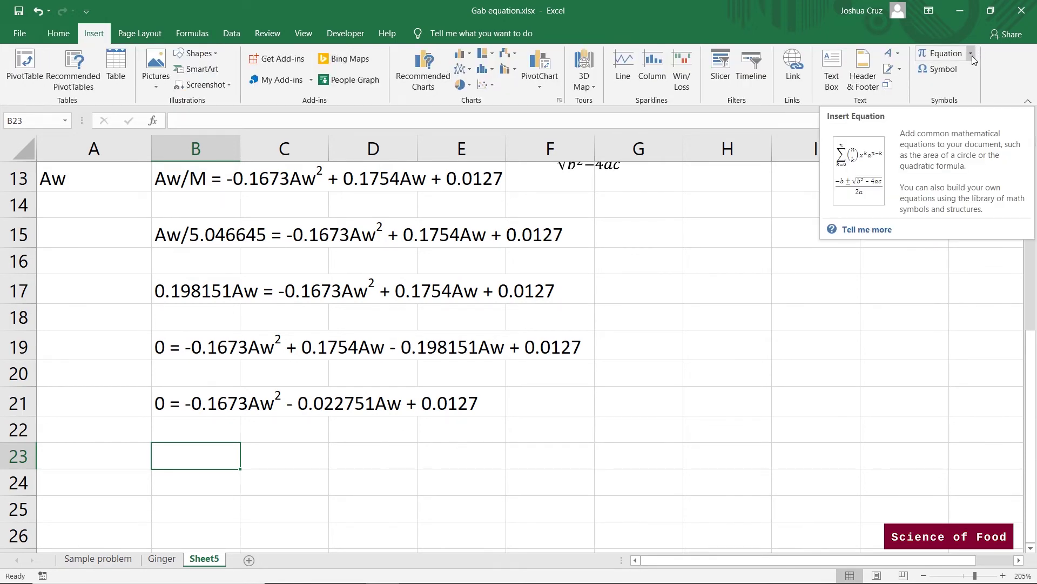
click(971, 53)
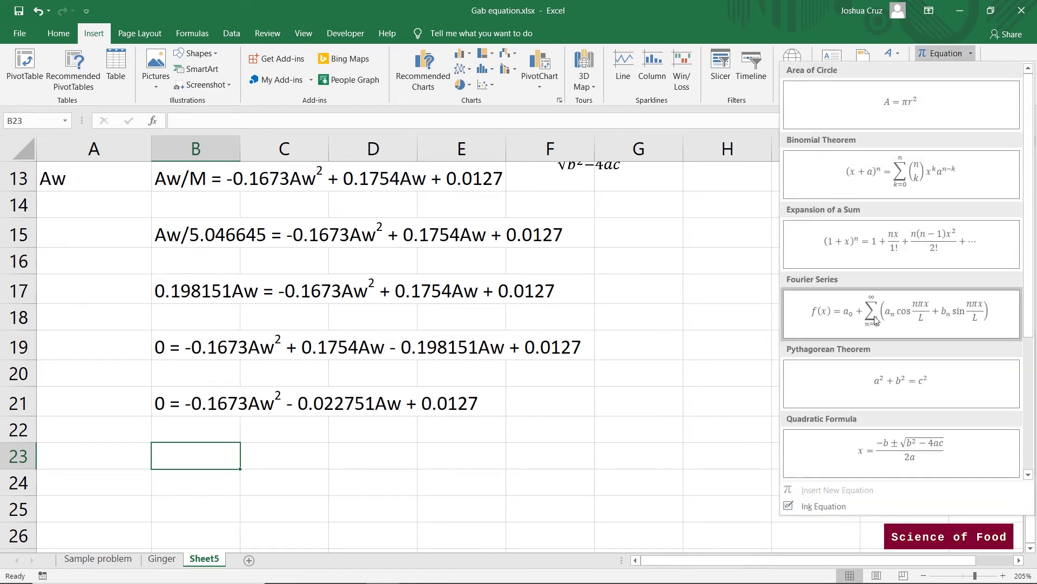
click(869, 447)
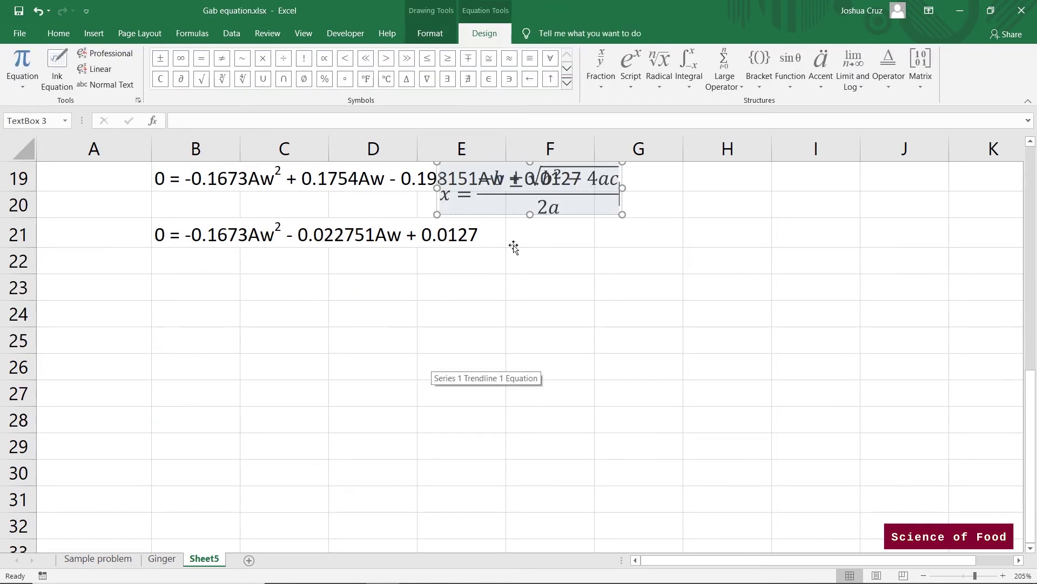
scroll(511, 248, up, 1)
click(506, 297)
drag(505, 297, 226, 408)
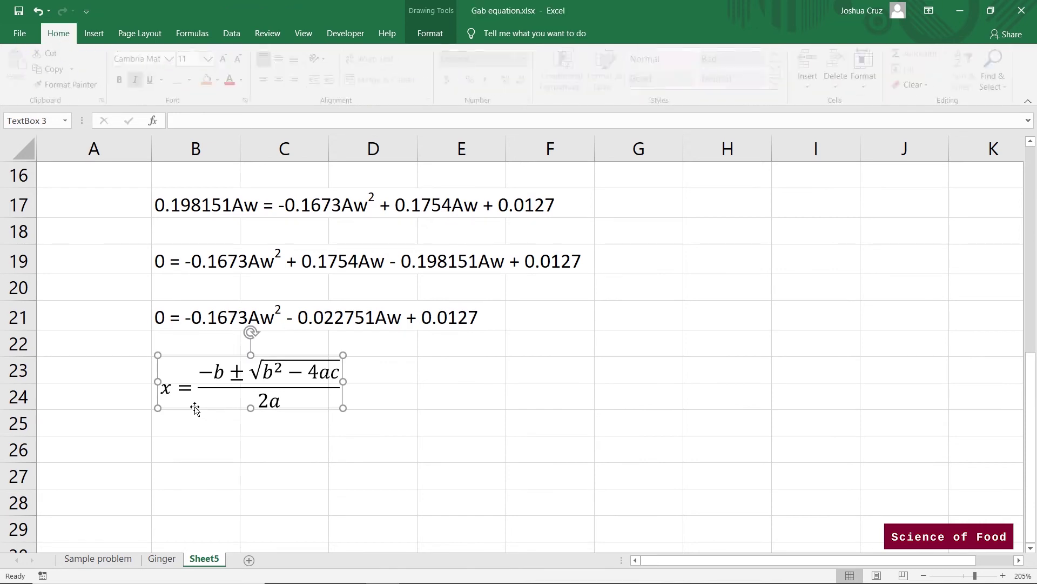
Change the x on the left side of the quadratic formula to Aw.
click(186, 384)
key(BackSpace)
text(A)
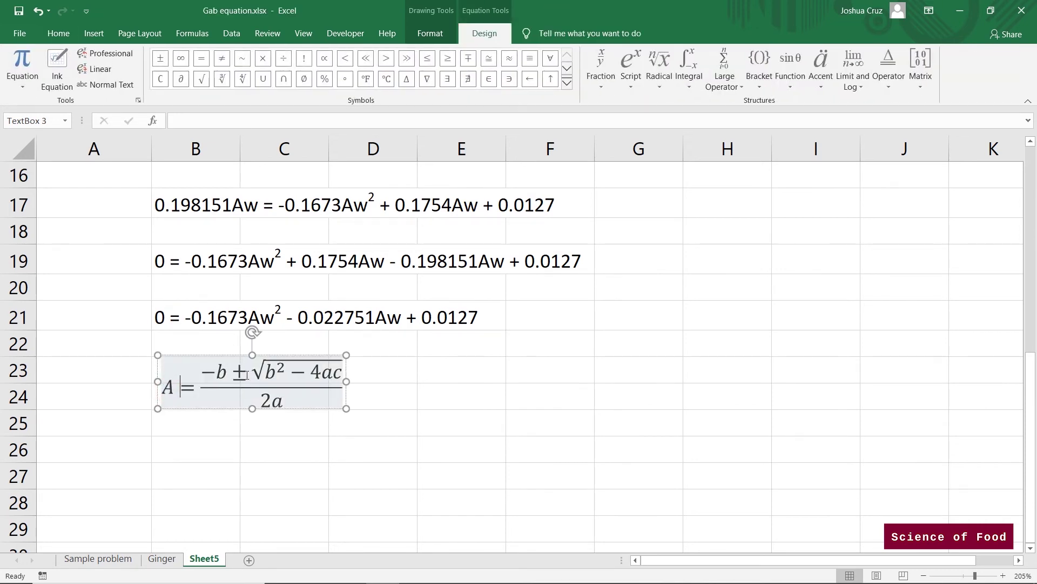
text(w)
Replace the b after the leading minus in the formula's numerator with (-0.022751).
key(Right)
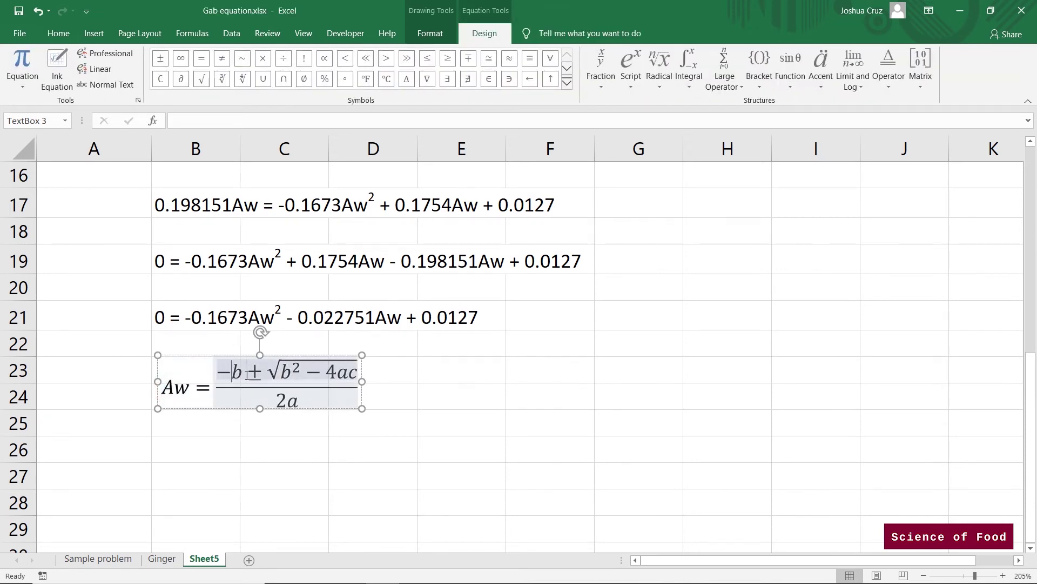
key(shift+Right)
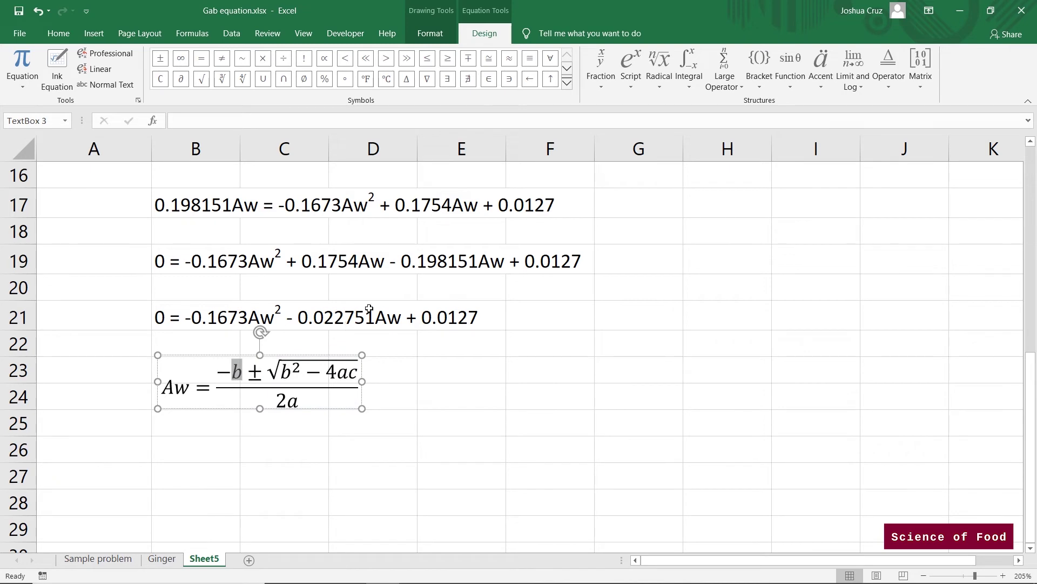
text((-)
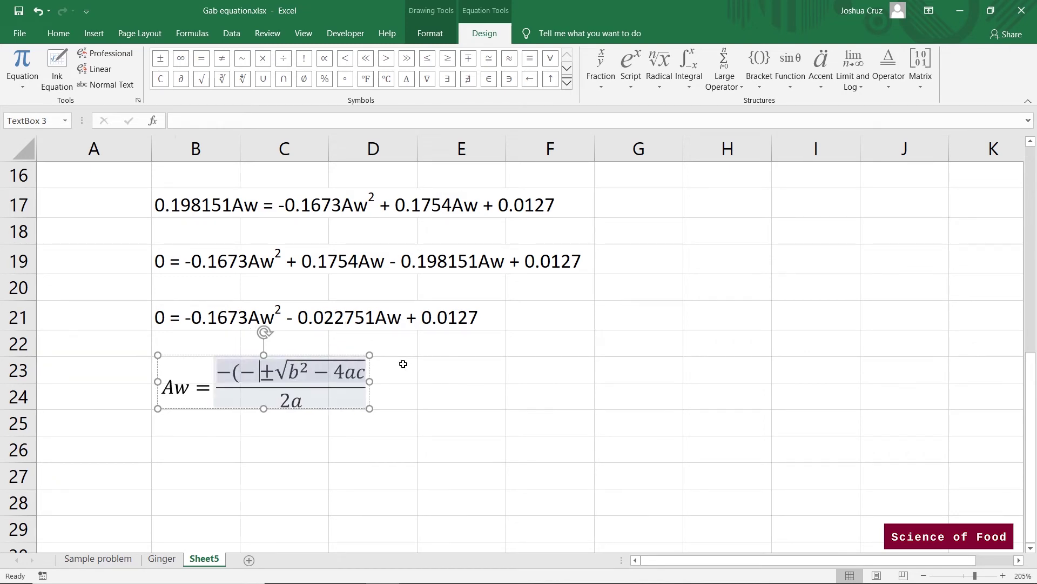
text(0.02275)
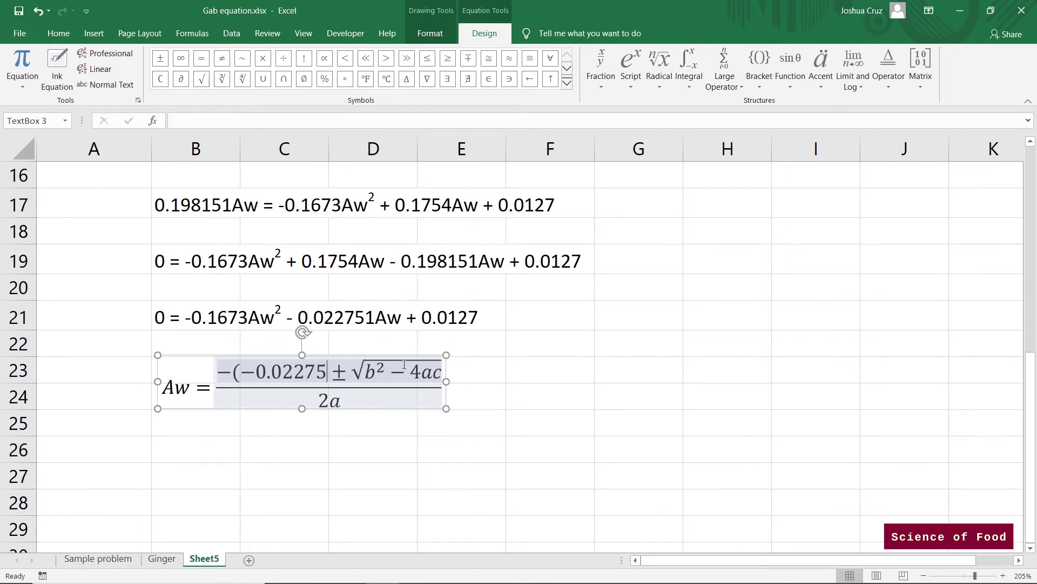
text(1))
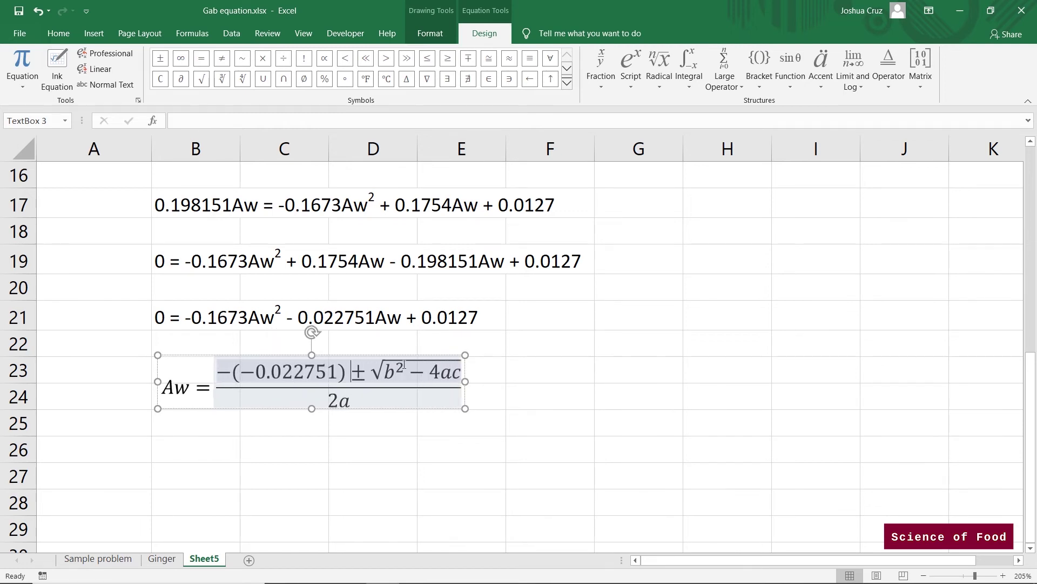
Replace the squared b under the square root with (-0.022751), keeping its exponent 2.
double_click(404, 365)
double_click(404, 365)
text((-0.)
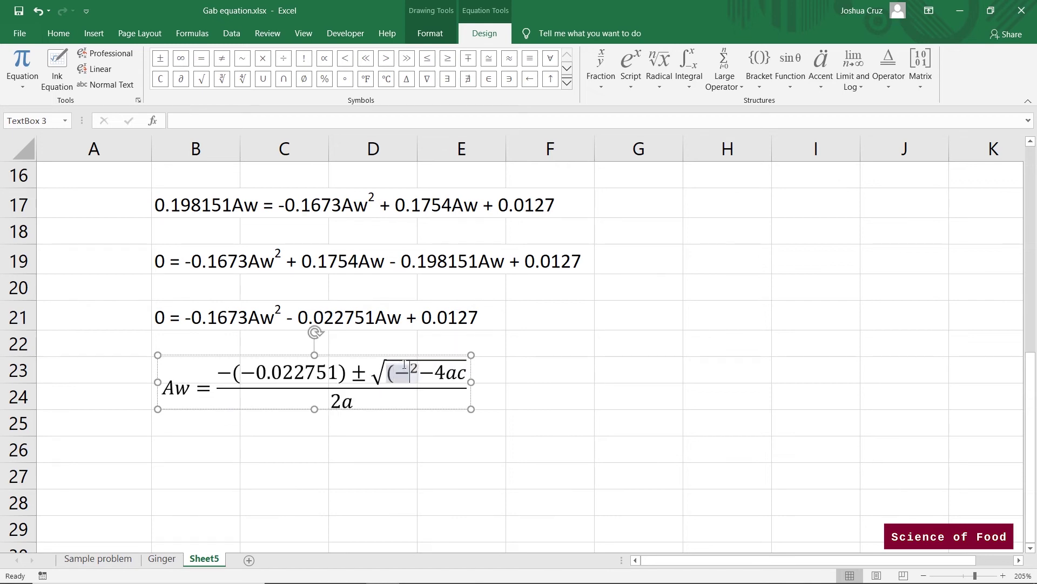
text(022751)
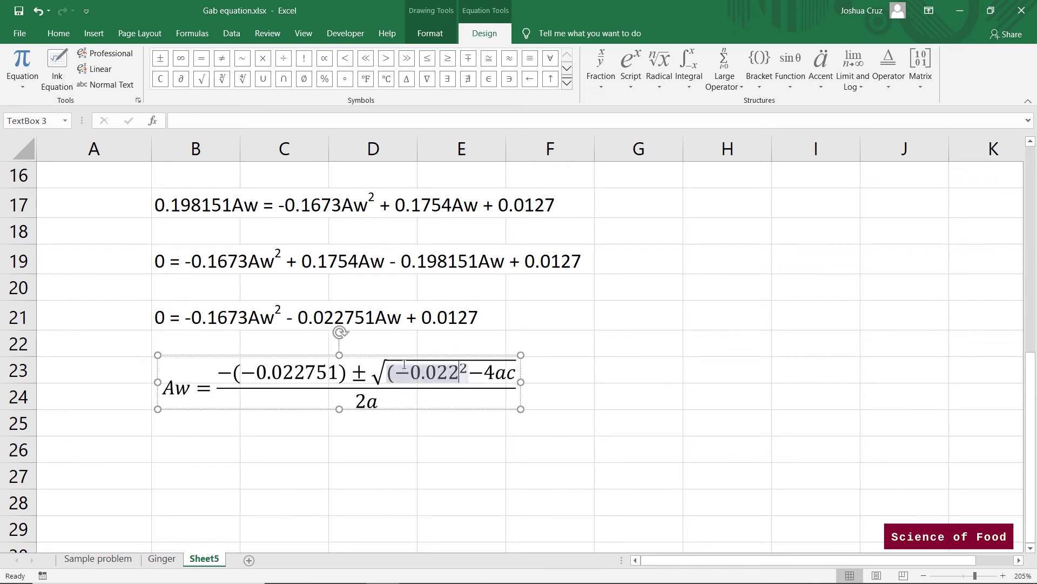
text())
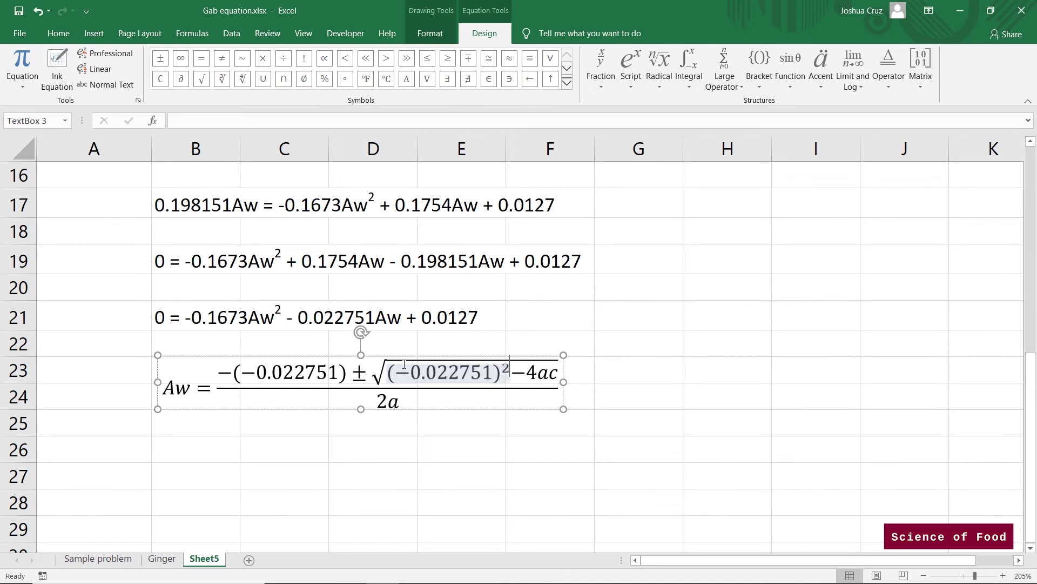
Replace the a and c under the formula's square root with (-0.1673) and (0.0127).
key(Right)
key(Right)
key(Right)
key(Right)
key(shift+Right)
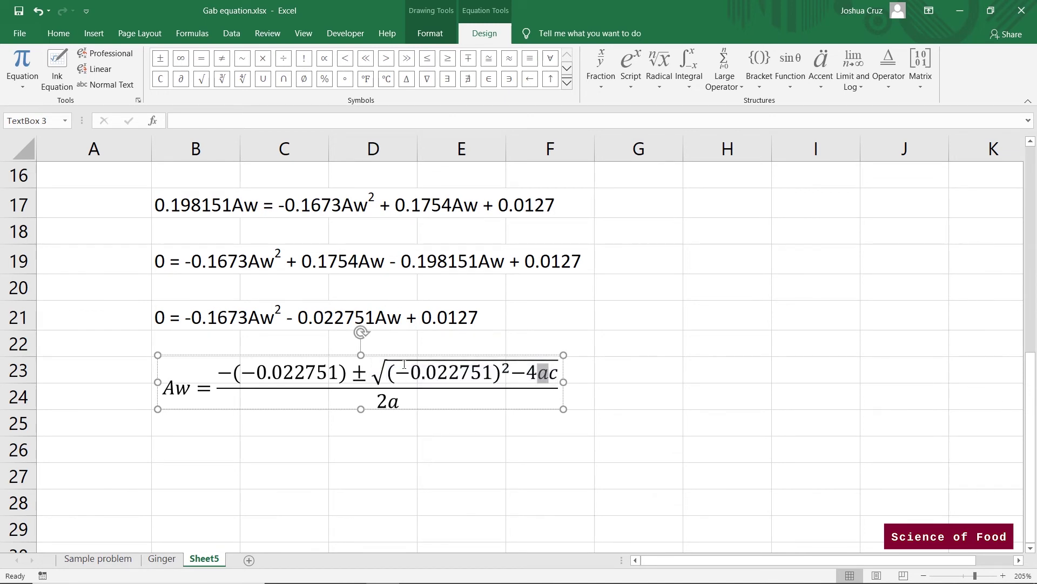
text((-0.167)
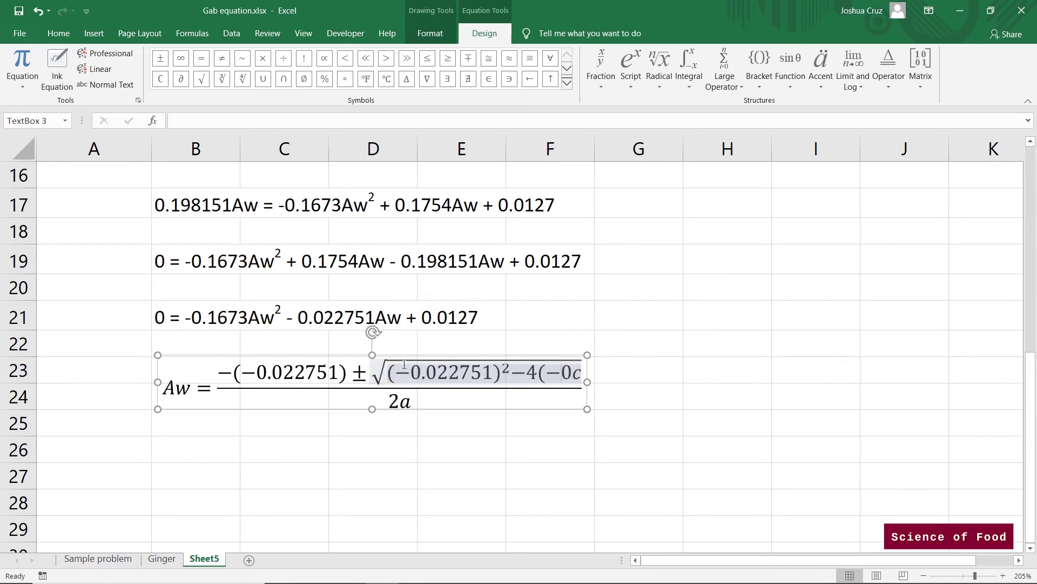
text(3)
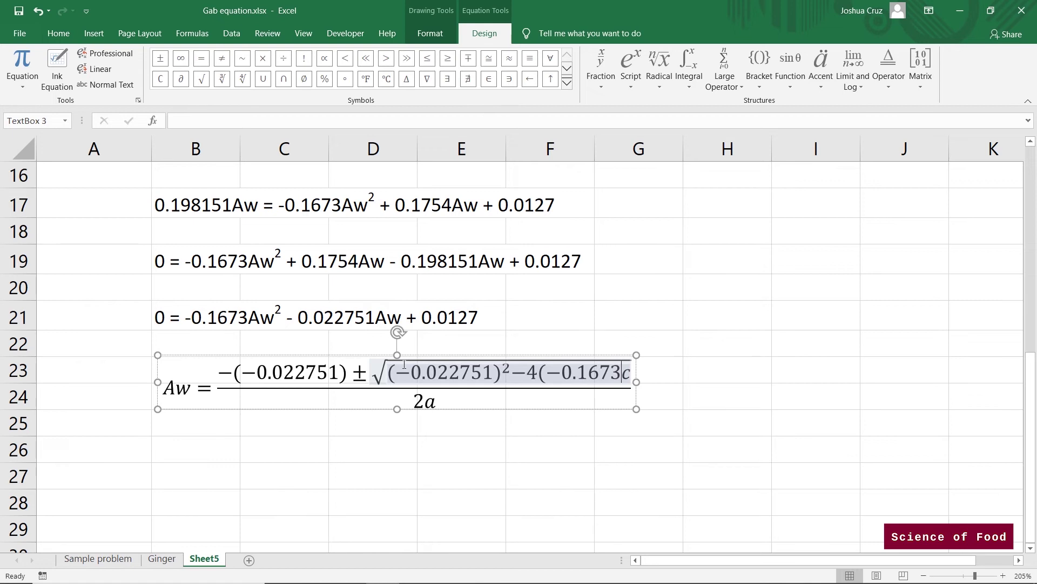
text())
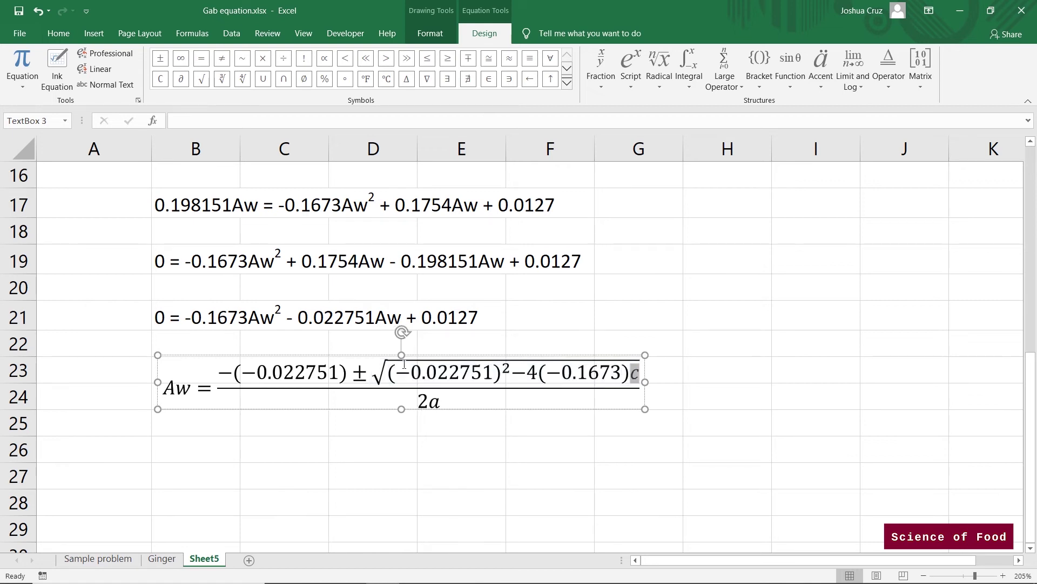
text((0.0127))
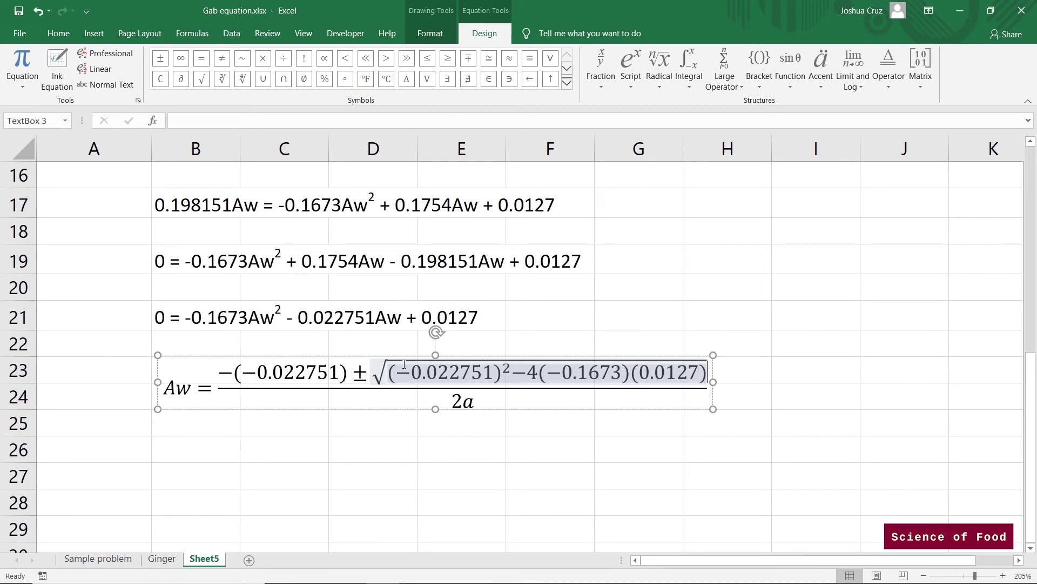
Replace the a in the quadratic formula's denominator with (-0.1673).
key(Down)
key(shift+Left)
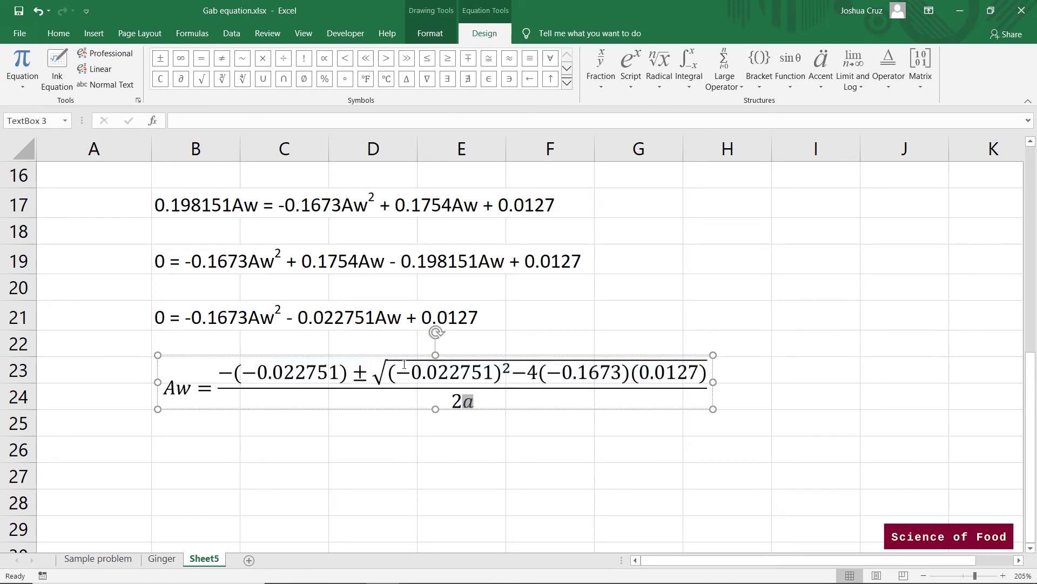
text((-0.)
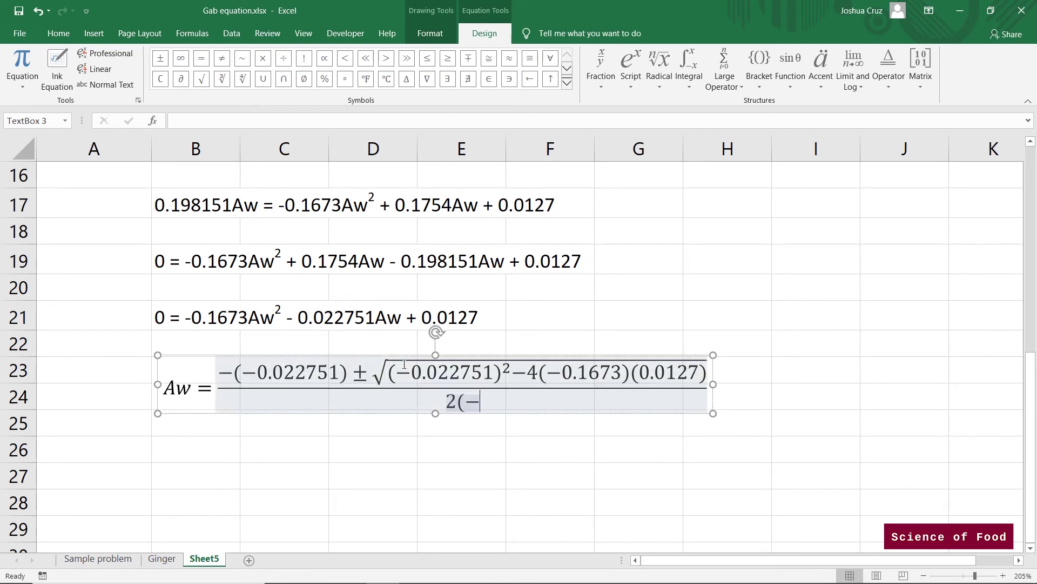
text(1673))
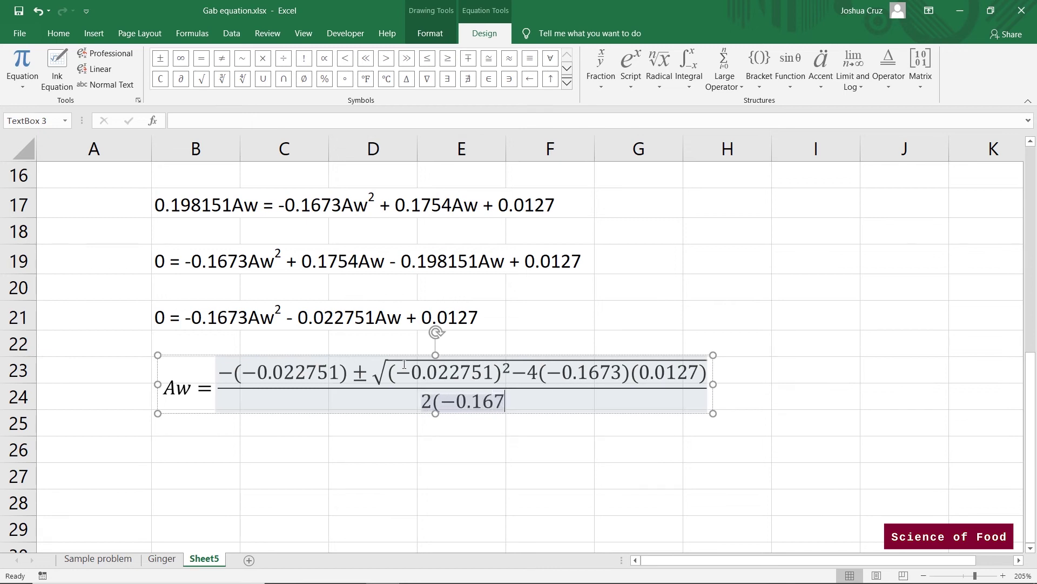
Label the two roots below the formula with Aw1= in B26 and Aw2= in B27.
click(228, 452)
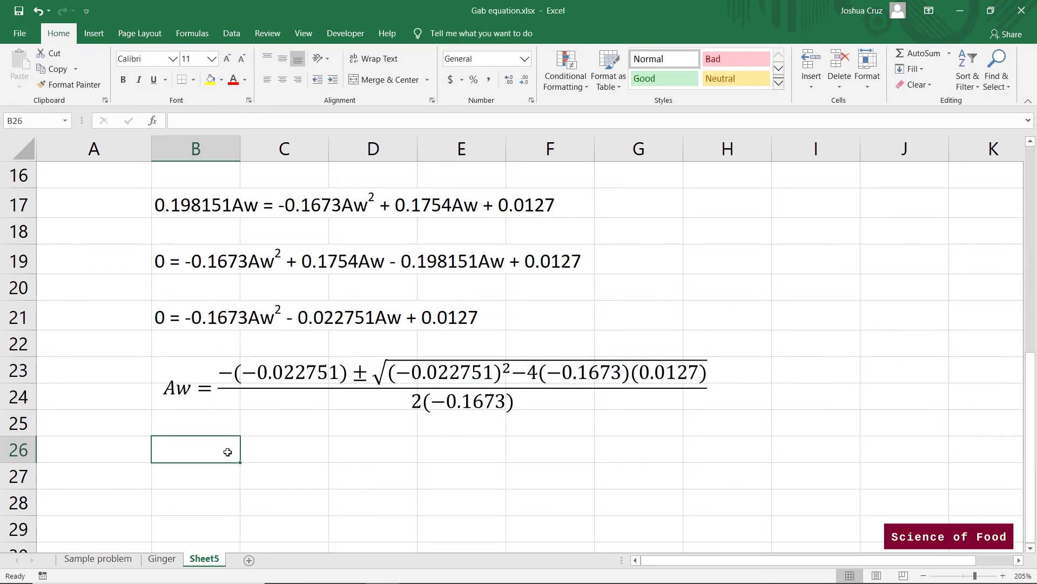
text(Aw1)
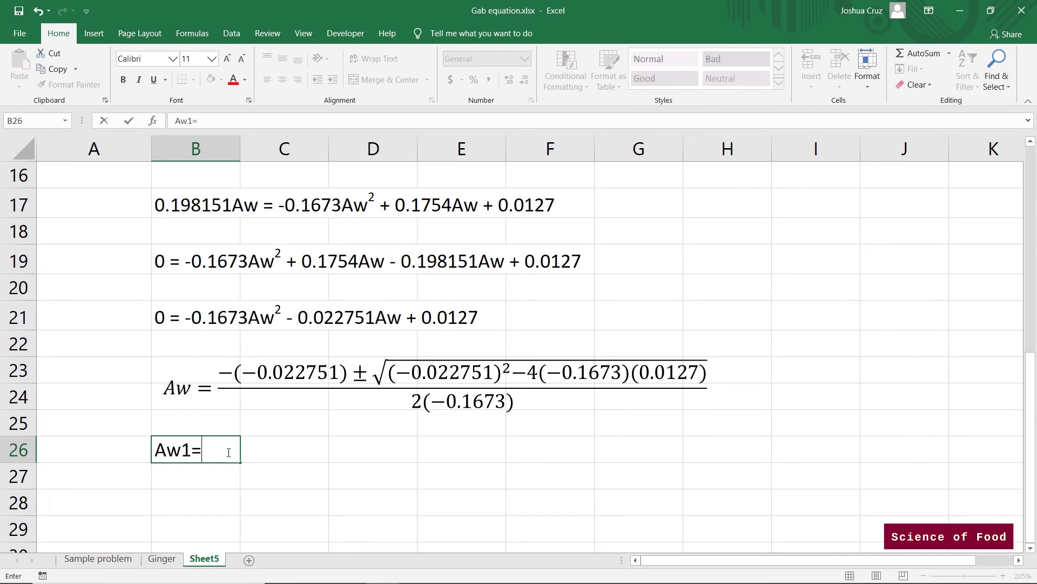
text(=)
key(Return)
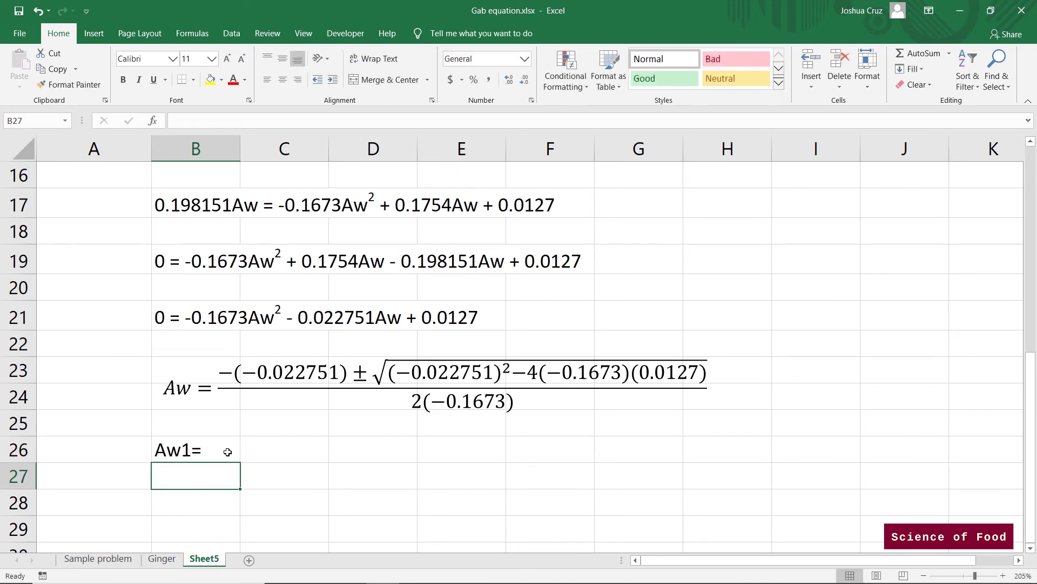
text(Aw2=)
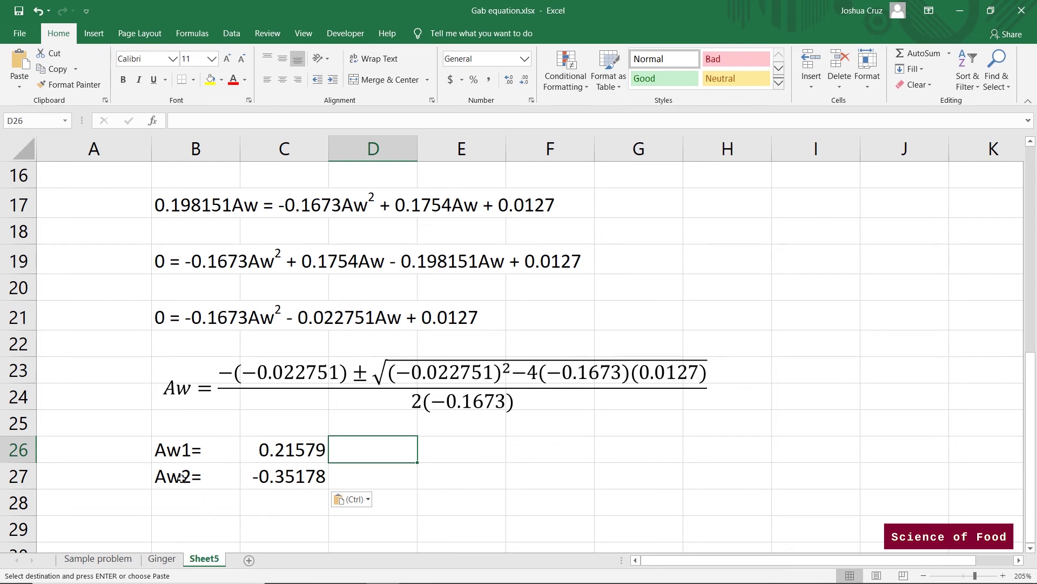
Set the font colour of the Aw2 label and value in B27:C27 to red.
drag(182, 478, 282, 473)
click(233, 80)
click(428, 431)
Fill the Aw1 label and value in B26:C26 with yellow.
drag(187, 450, 303, 450)
click(211, 80)
click(434, 466)
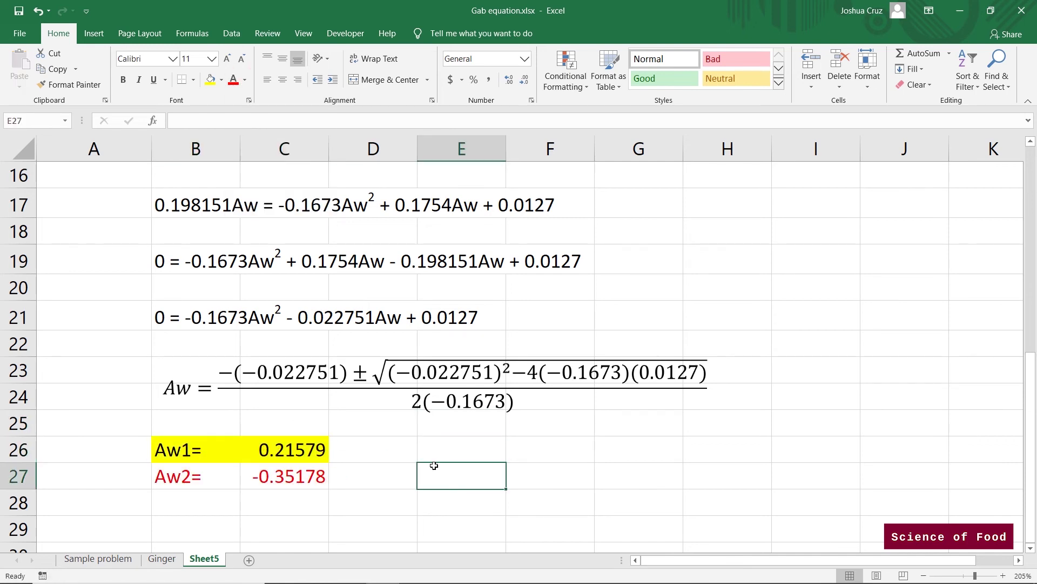
Enter the summary labels A, B, C, Mo and Aw in cells A30 to A34.
scroll(287, 456, down, 2)
click(114, 390)
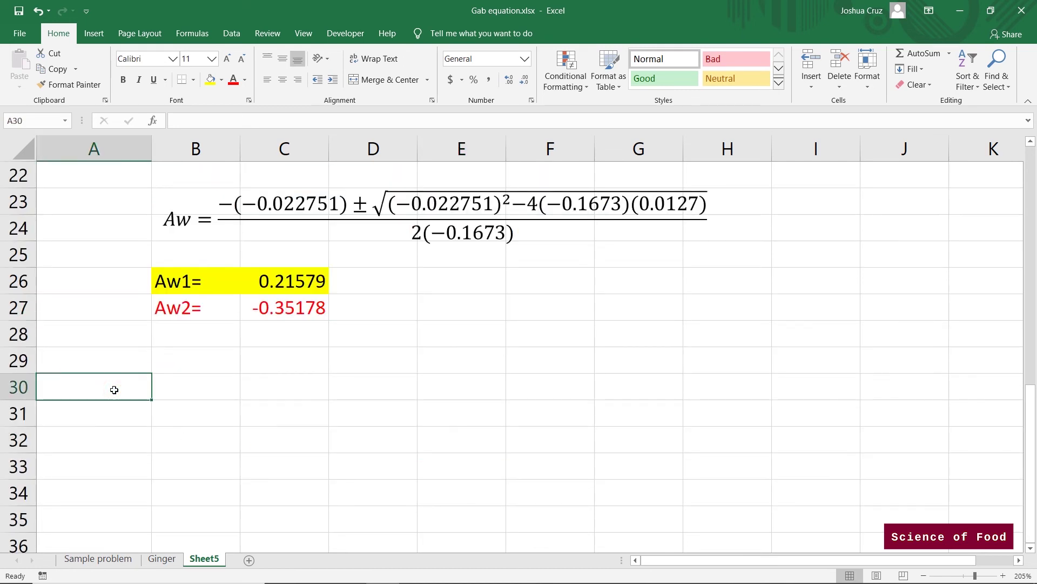
text(A)
key(Return)
text(B)
key(Return)
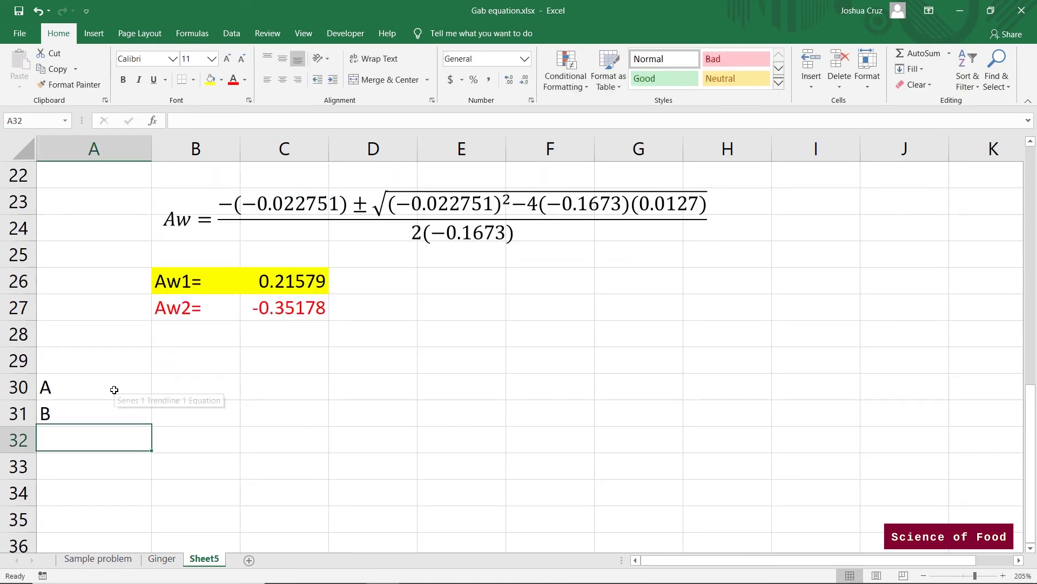
text(C)
key(Return)
text(Mo)
key(Return)
text(Aw)
key(Return)
Copy the Aw1 result from C26 into B34 beside the Aw label, pasting only the value.
click(282, 359)
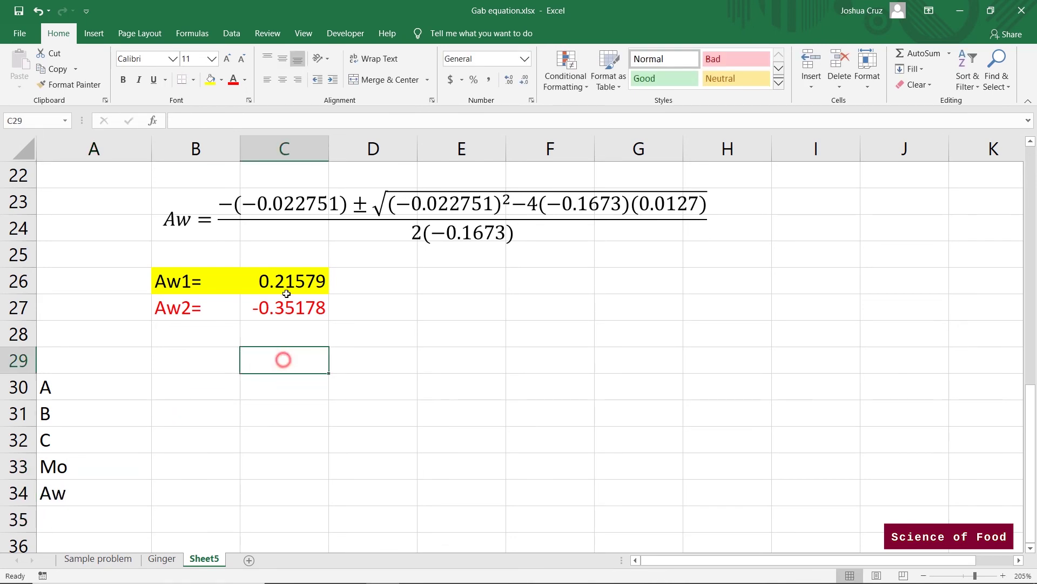
click(286, 284)
key(ctrl+c)
right_click(157, 490)
click(220, 234)
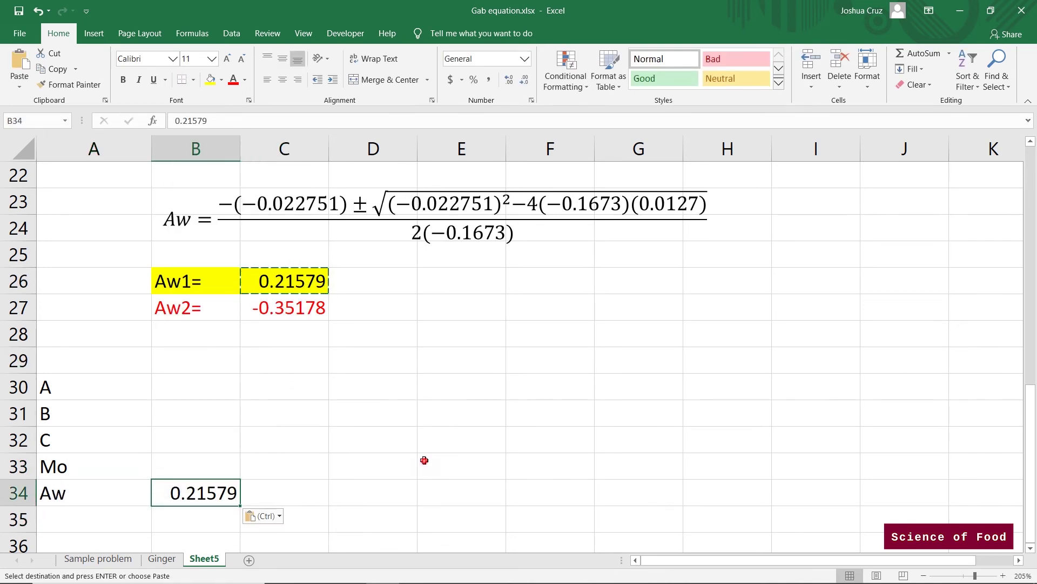
click(423, 461)
Copy the Mo result from B12 as a plain value into B33 of the summary.
scroll(186, 349, up, 5)
click(195, 301)
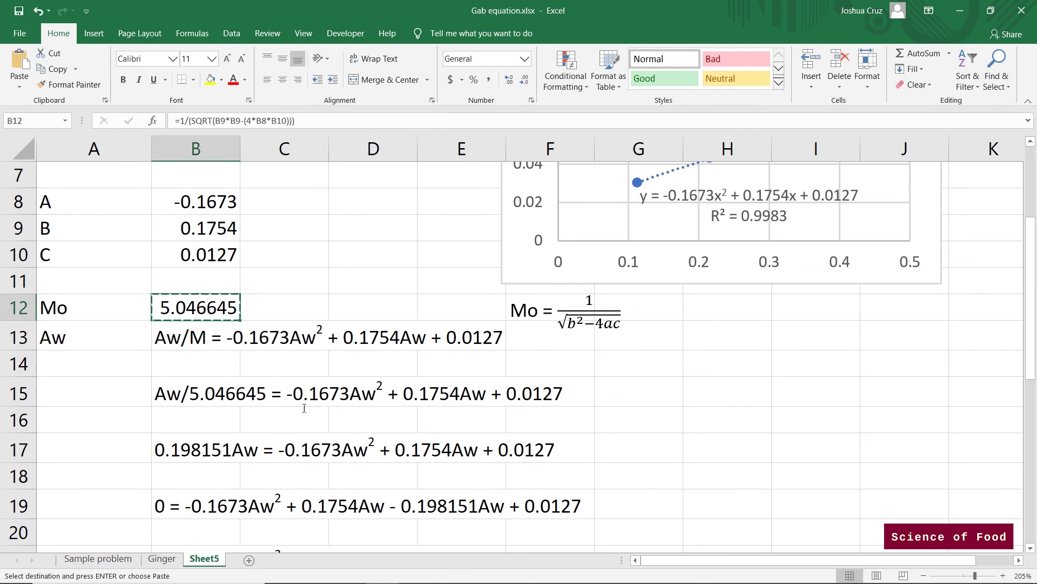
scroll(243, 410, down, 6)
Copy the A, B and C coefficients from B8:B10 into B30:B32 of the summary.
drag(194, 357, 204, 412)
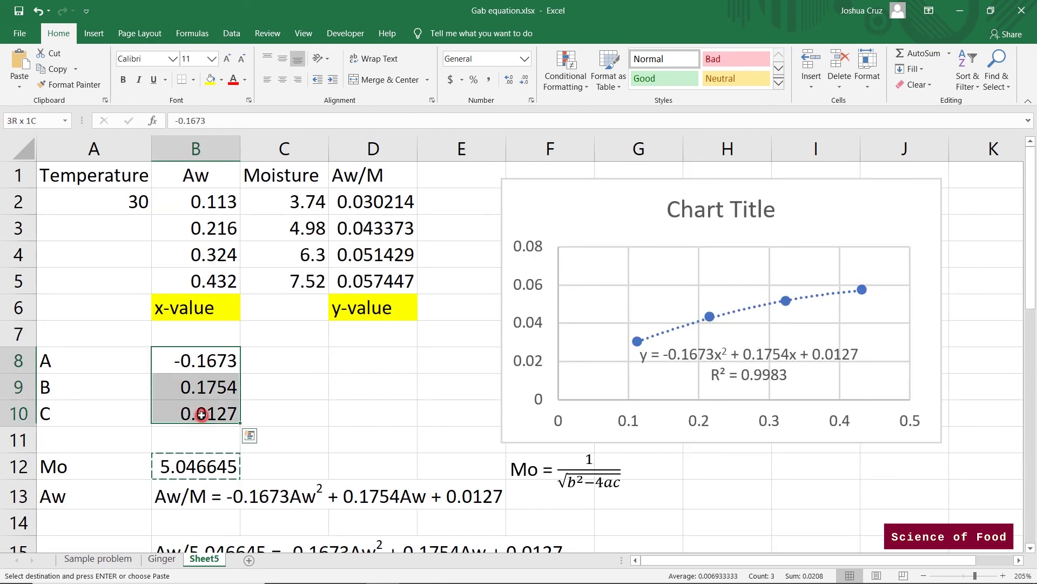
key(ctrl+c)
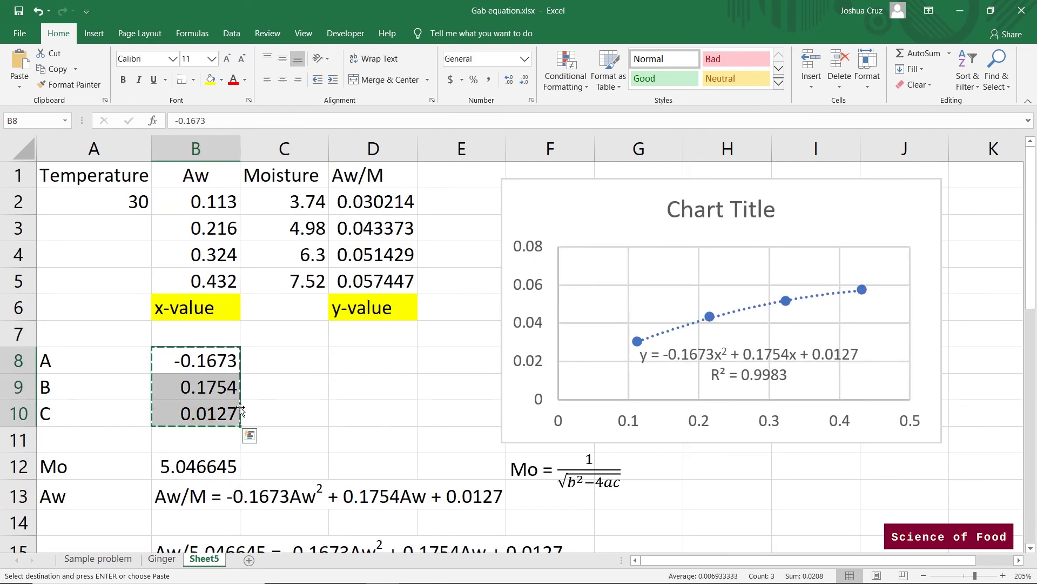
scroll(219, 386, down, 6)
scroll(219, 386, down, 1)
click(203, 378)
key(ctrl+v)
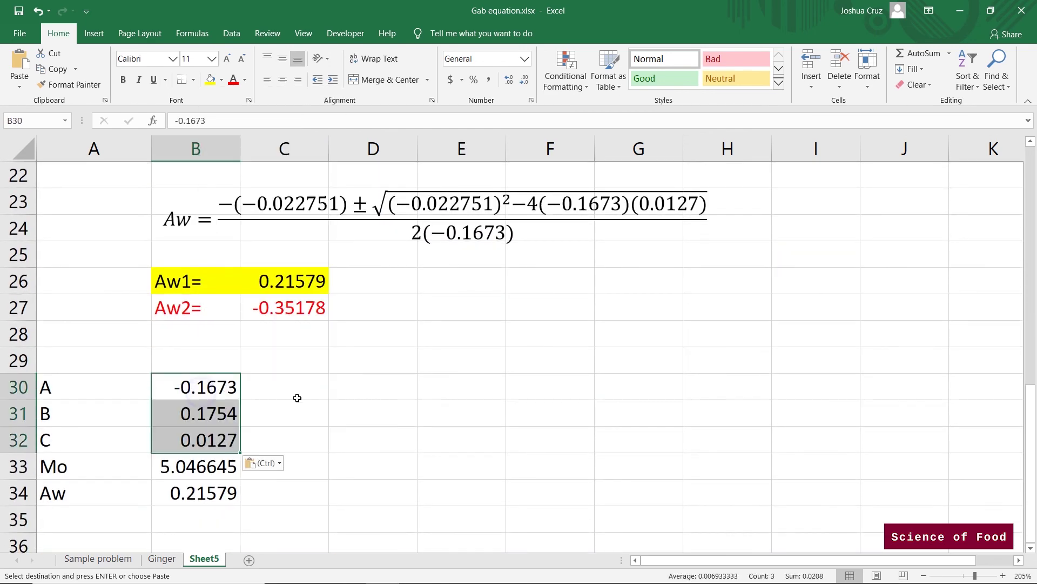
click(373, 402)
scroll(306, 396, down, 1)
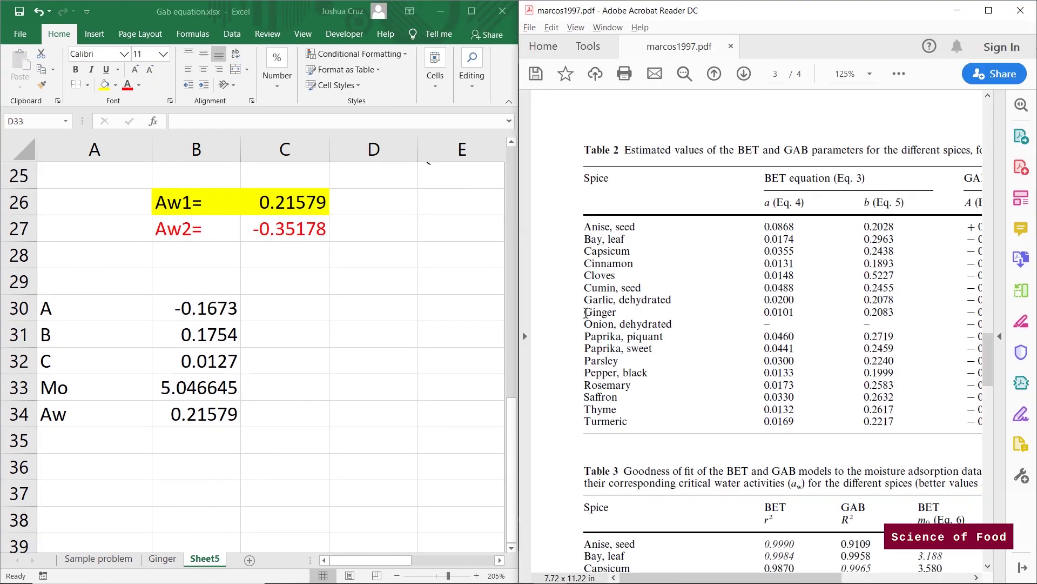
Switch to marcos1997.pdf in Acrobat Reader and highlight the Ginger rows of Table 2 and Table 3.
mouse_move(587, 312)
mouse_down()
mouse_move(673, 324)
mouse_move(881, 324)
mouse_move(1023, 312)
mouse_move(1033, 320)
mouse_move(1035, 311)
mouse_move(939, 315)
mouse_up()
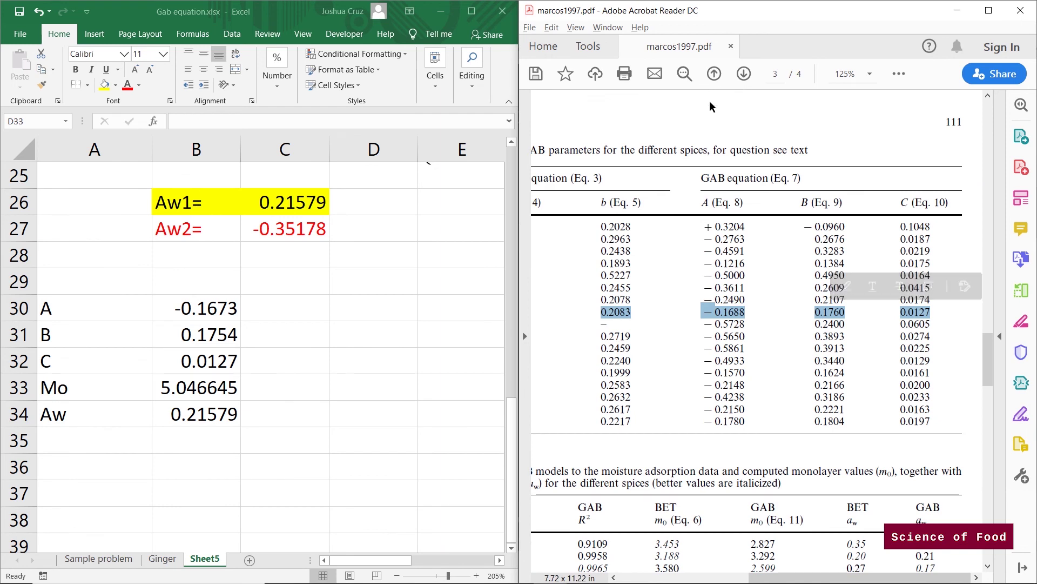
click(851, 288)
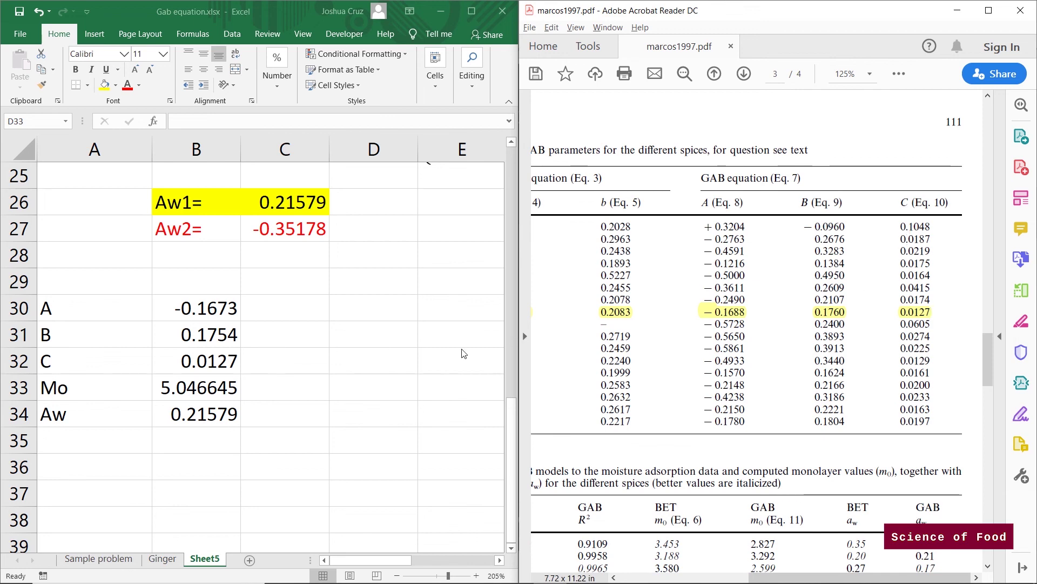
scroll(855, 377, down, 4)
scroll(854, 377, down, 6)
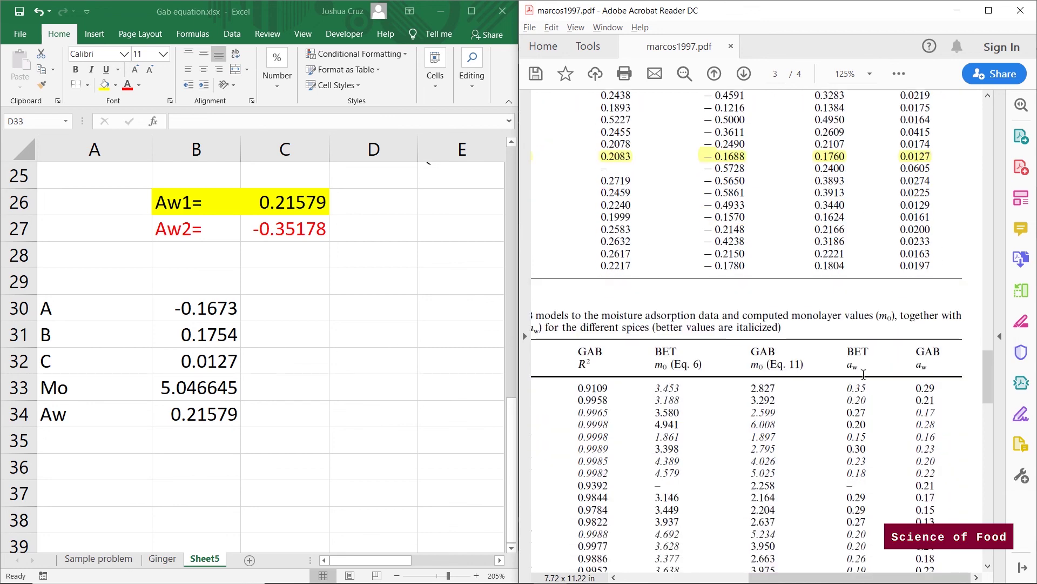
scroll(803, 363, left, 3)
scroll(803, 363, left, 3)
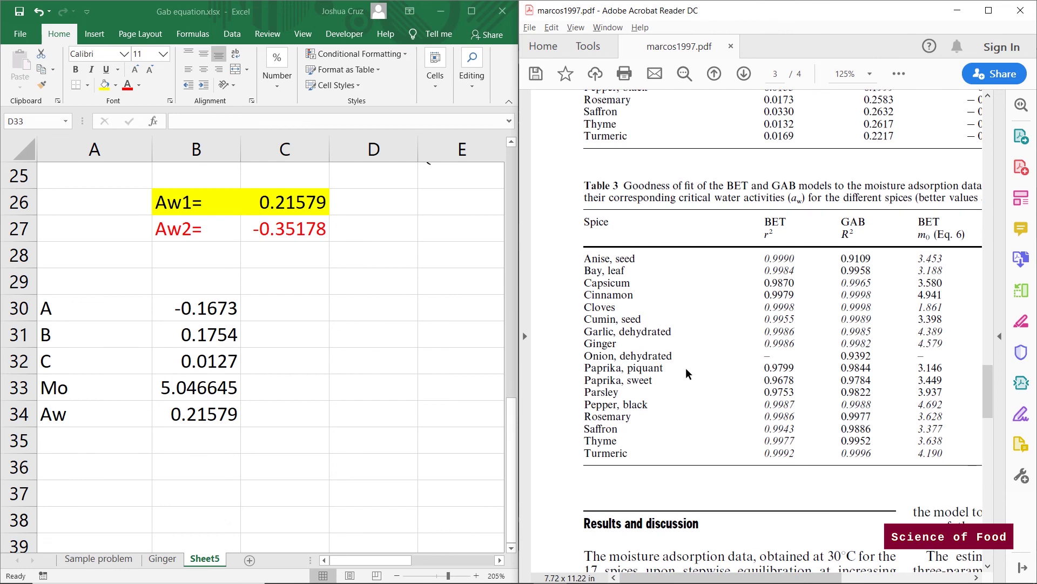
drag(585, 343, 702, 368)
click(705, 372)
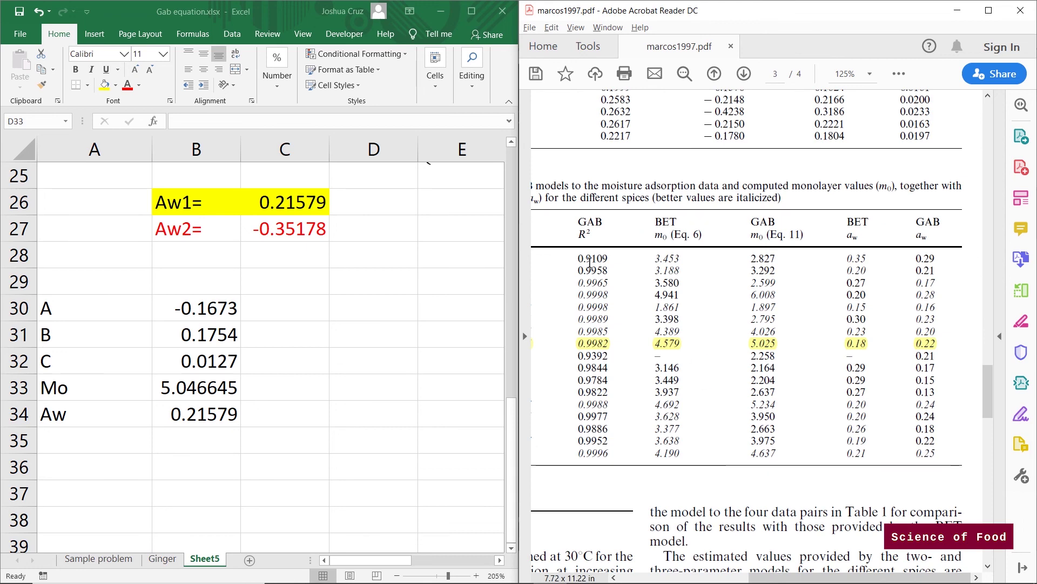
Compare the chart's R² and the worksheet's Mo and Aw with the GAB values for ginger in Table 3.
click(591, 234)
scroll(325, 314, up, 8)
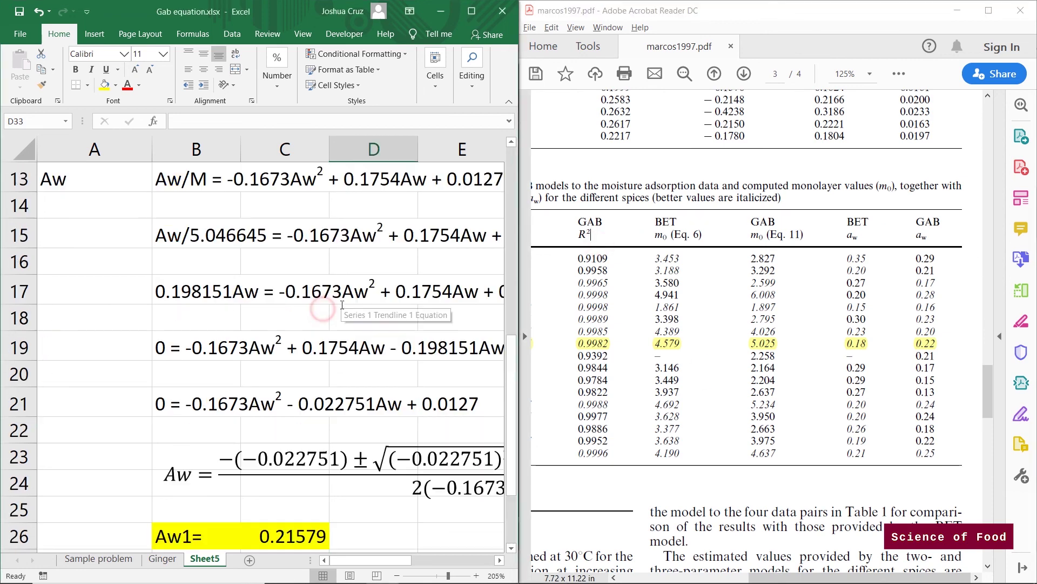
scroll(373, 313, down, 2)
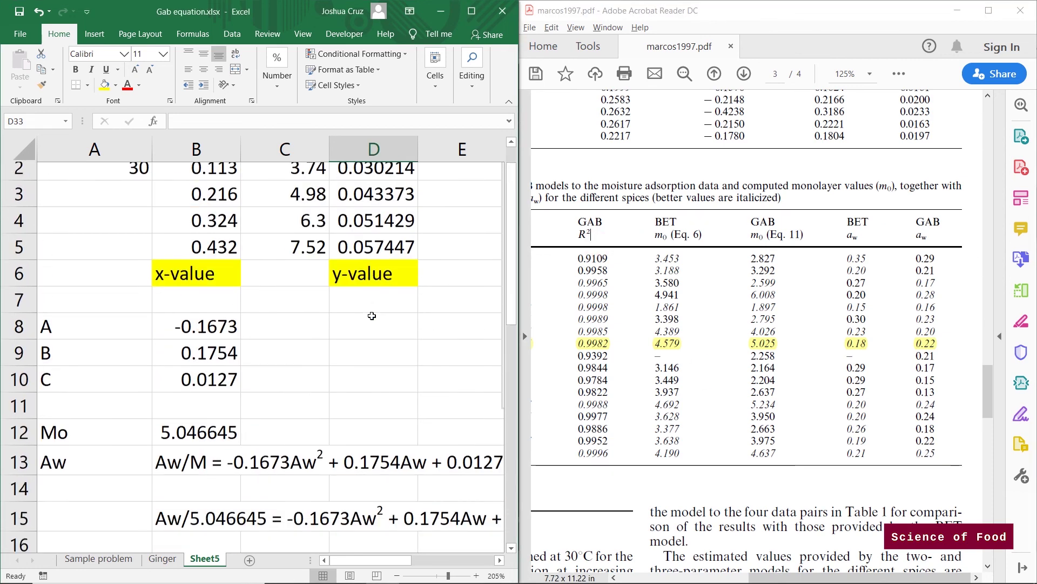
scroll(372, 315, right, 3)
scroll(372, 315, right, 4)
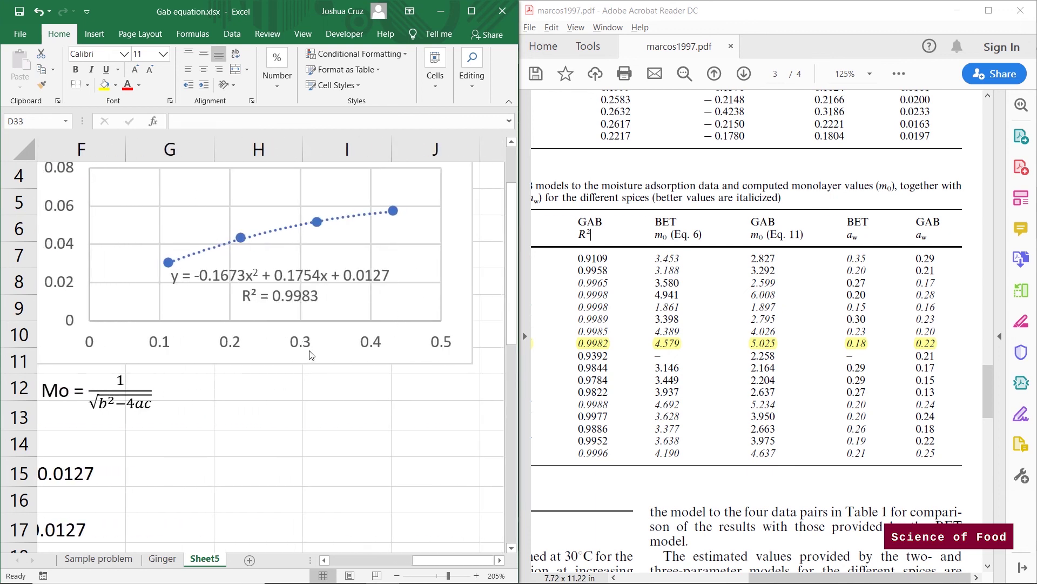
click(283, 426)
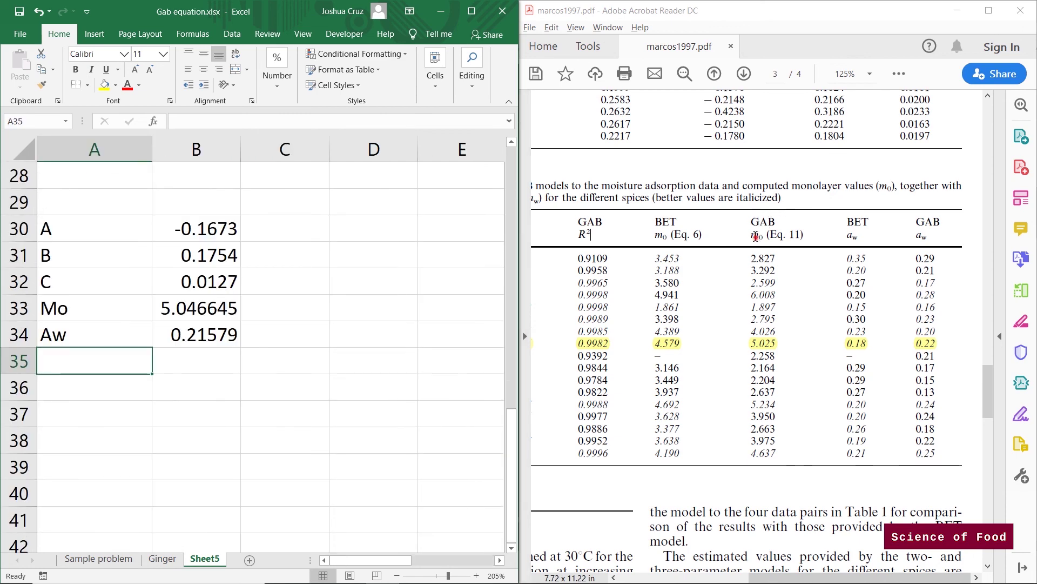
click(756, 236)
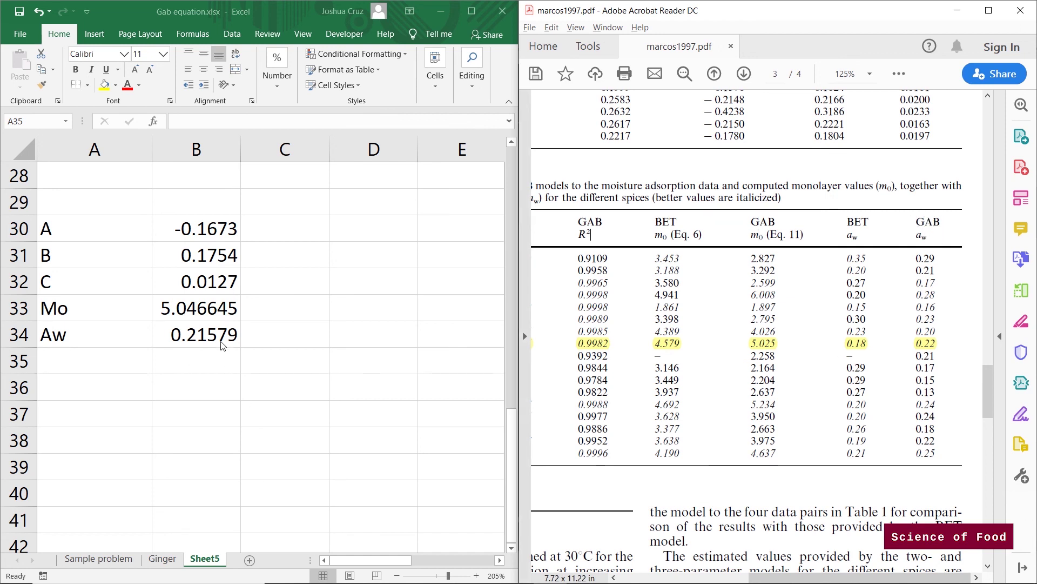
click(292, 338)
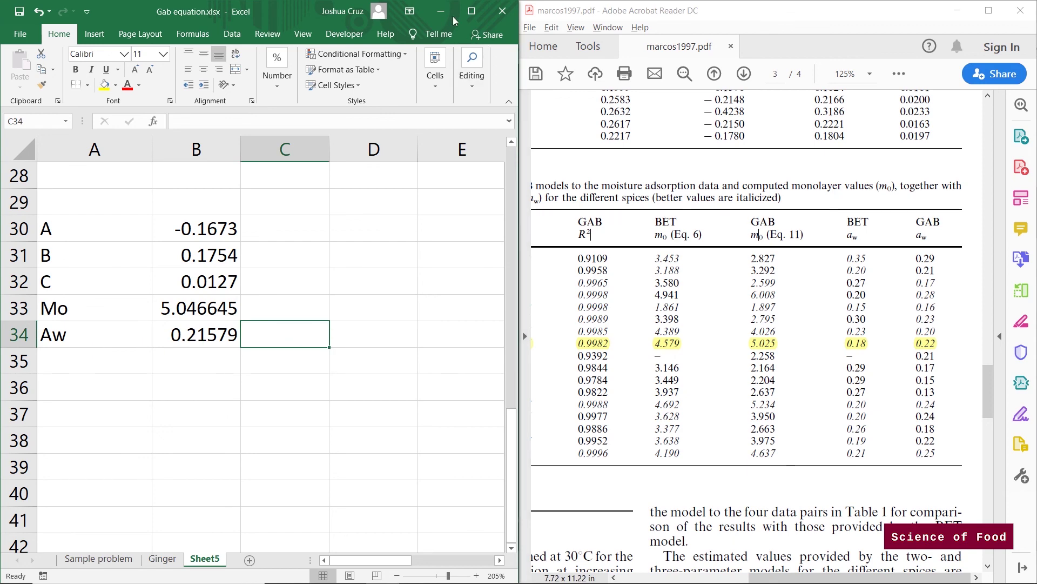
Maximize the Excel workbook window and return to the Aw results and summary on Sheet5.
click(471, 11)
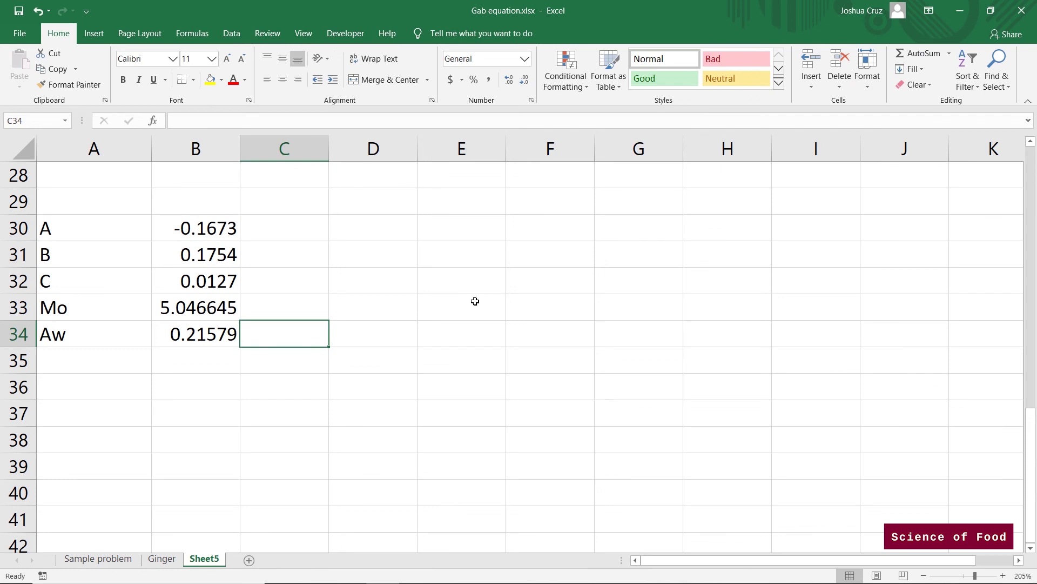
scroll(474, 302, up, 2)
scroll(473, 302, down, 1)
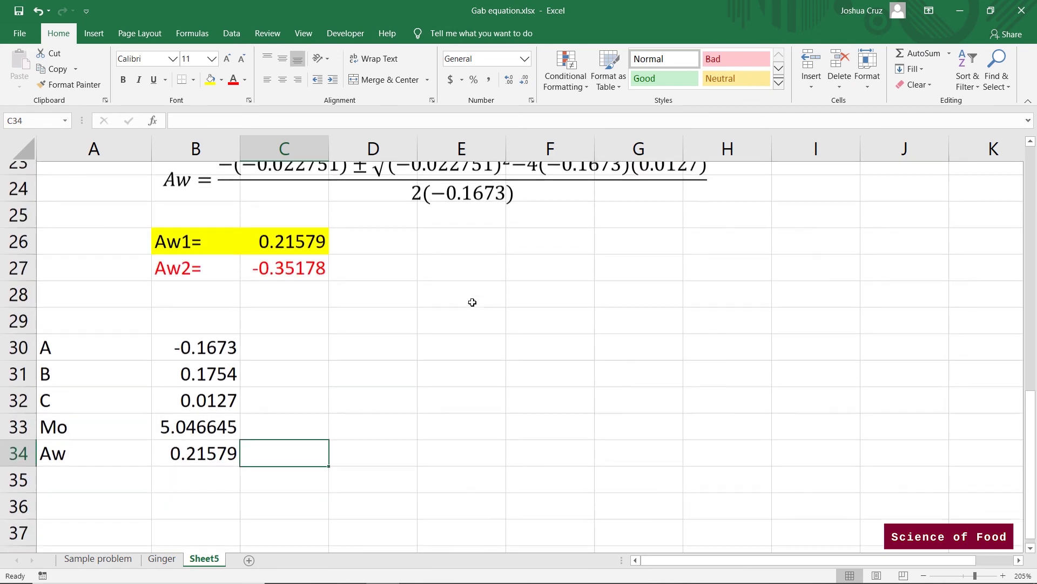